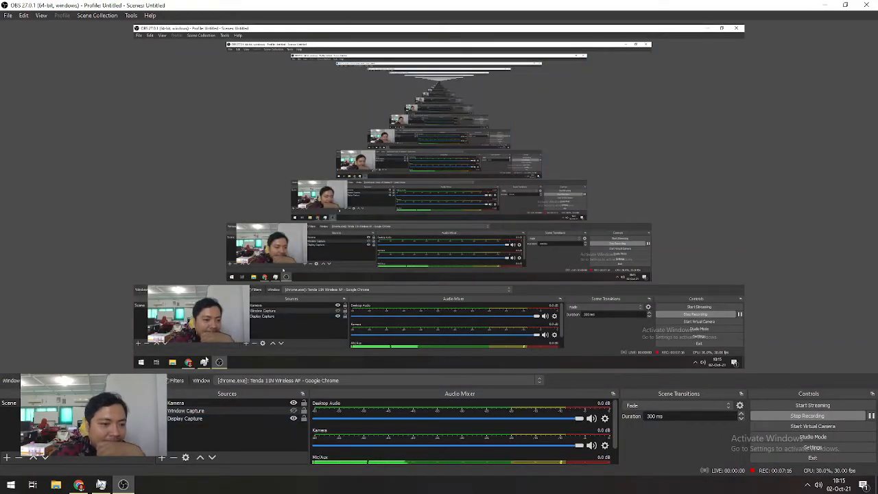
# Switch to OBS and enlarge the camera source in the preview until it covers most of the canvas.
pyautogui.click(81, 486)
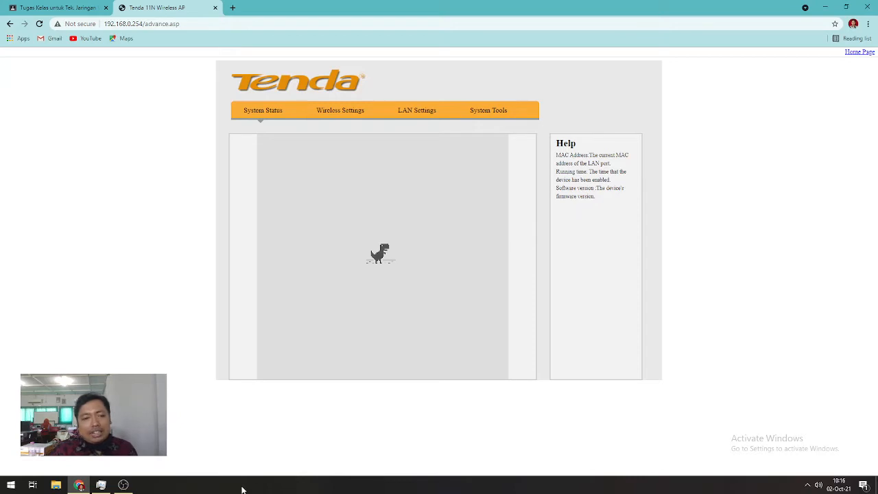
pyautogui.click(123, 485)
pyautogui.click(227, 303)
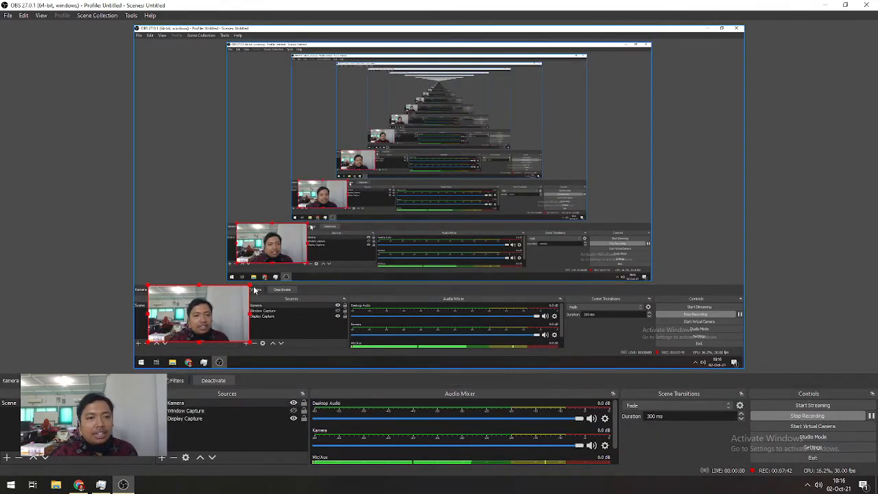
pyautogui.moveTo(249, 287); pyautogui.dragTo(796, 19)
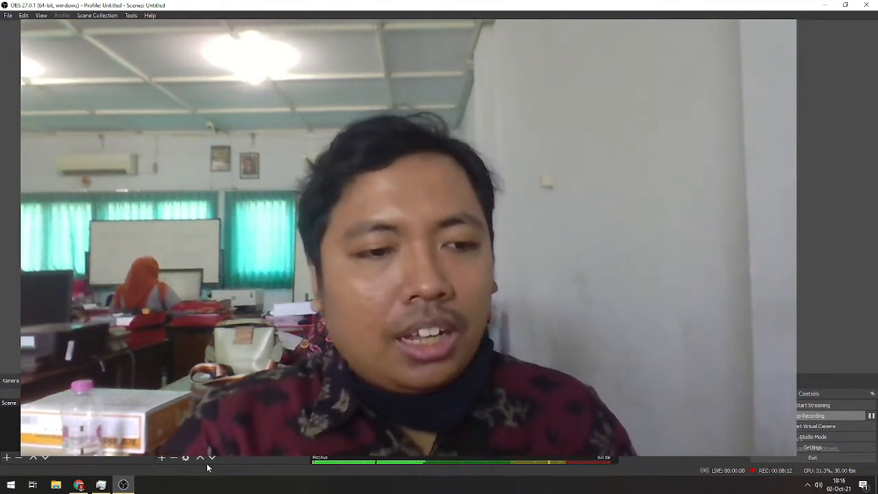
# Search for notepad in Windows and open a blank Notepad document.
pyautogui.click(1, 489)
pyautogui.write('notepad')
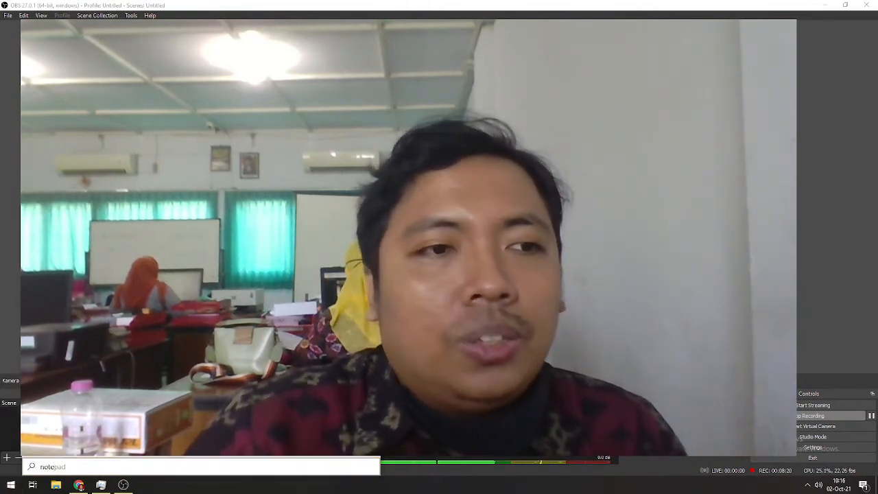
pyautogui.press('Return')
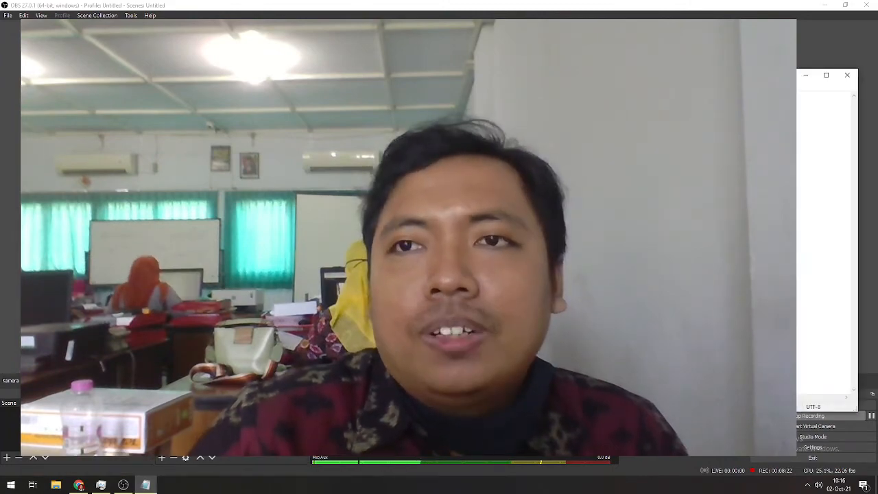
# Shrink the OBS camera source to a small corner overlay, then bring the Notepad window forward and reposition it over OBS.
pyautogui.moveTo(688, 39); pyautogui.dragTo(153, 382)
pyautogui.click(146, 485)
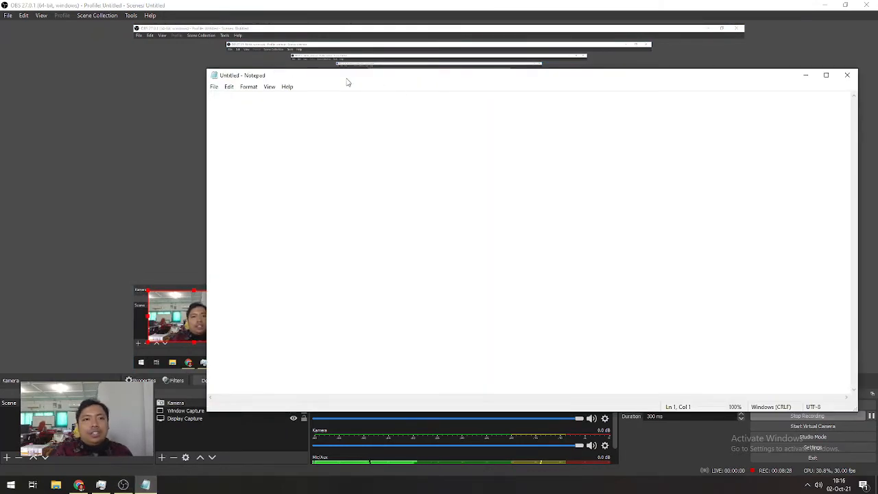
pyautogui.moveTo(347, 81); pyautogui.dragTo(250, 61)
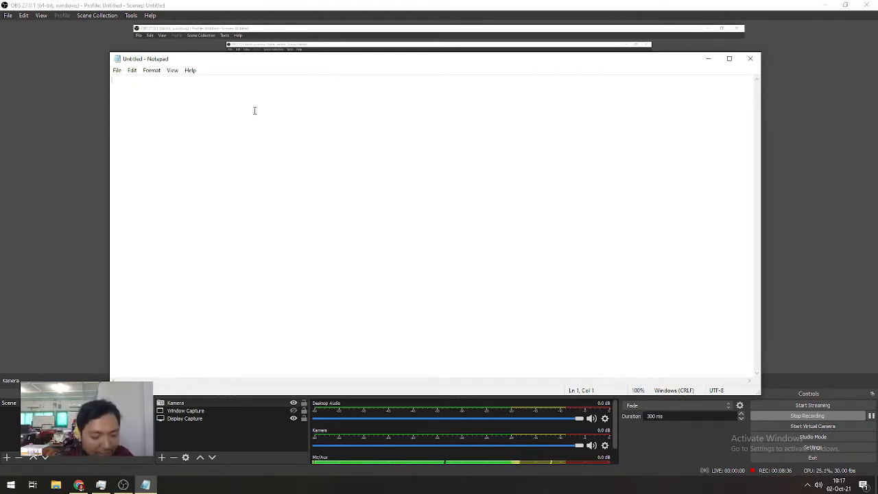
pyautogui.write('i')
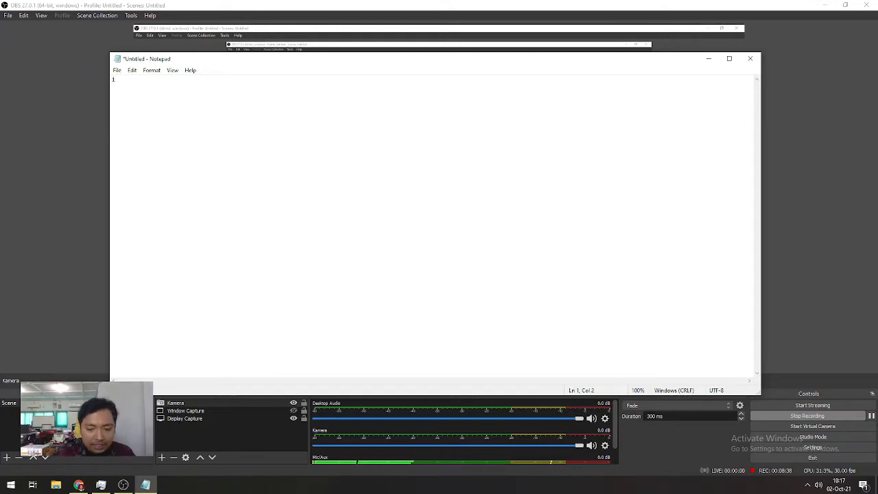
pyautogui.press('BackSpace')
pyautogui.write('di')
pyautogui.press('BackSpace')
pyautogui.press('BackSpace')
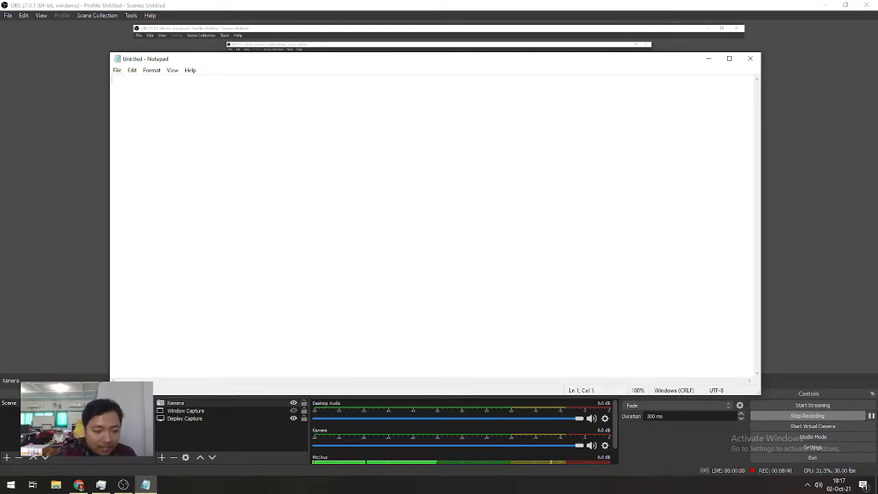
# Write the line "IP ADDRESS = 192.168.0.254" in the blank Notepad document.
pyautogui.write('IP ADDR')
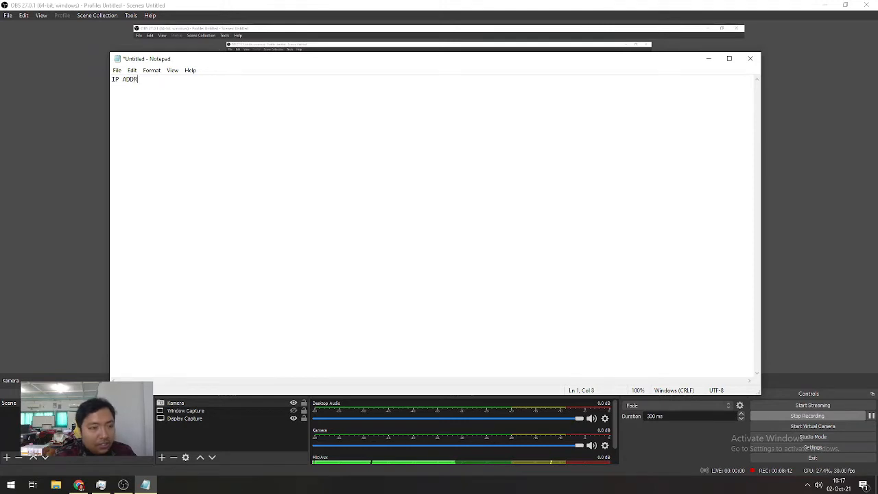
pyautogui.write('ESS')
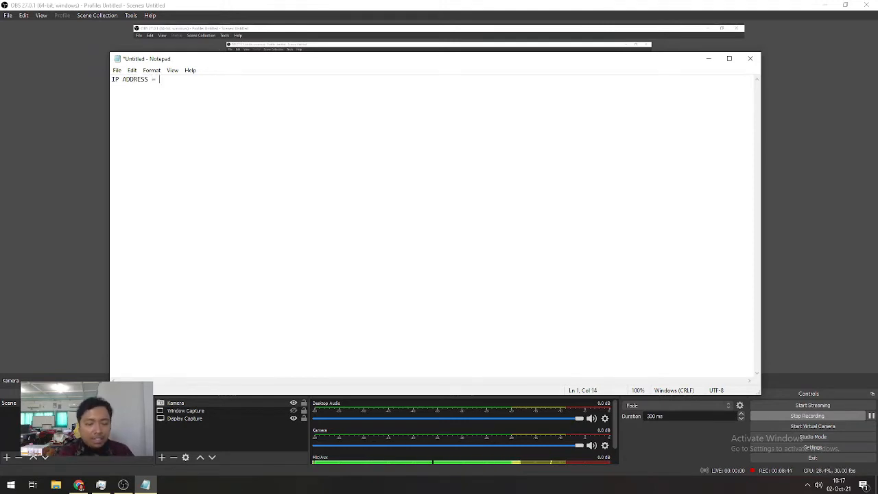
pyautogui.write(' = ')
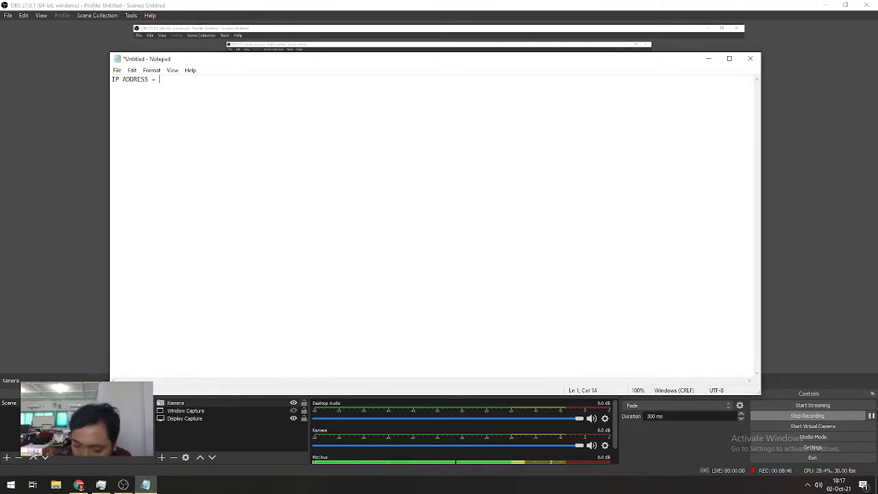
pyautogui.write('19.')
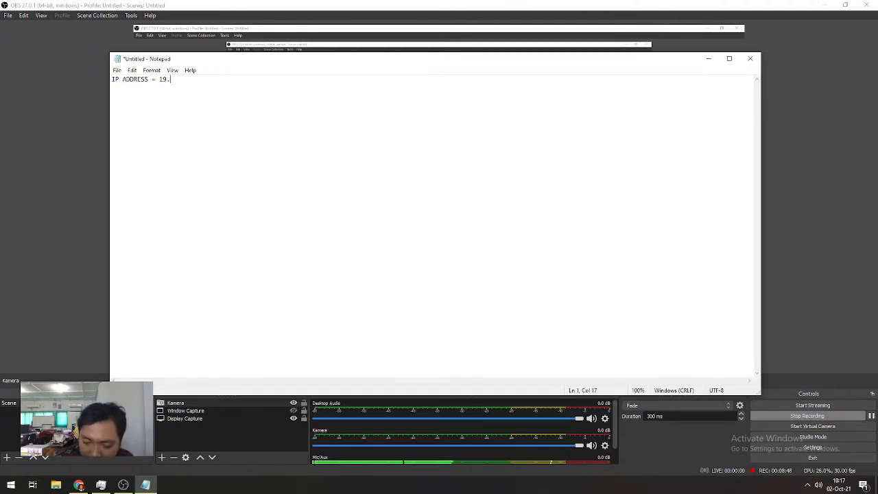
pyautogui.press('BackSpace')
pyautogui.write('2.168')
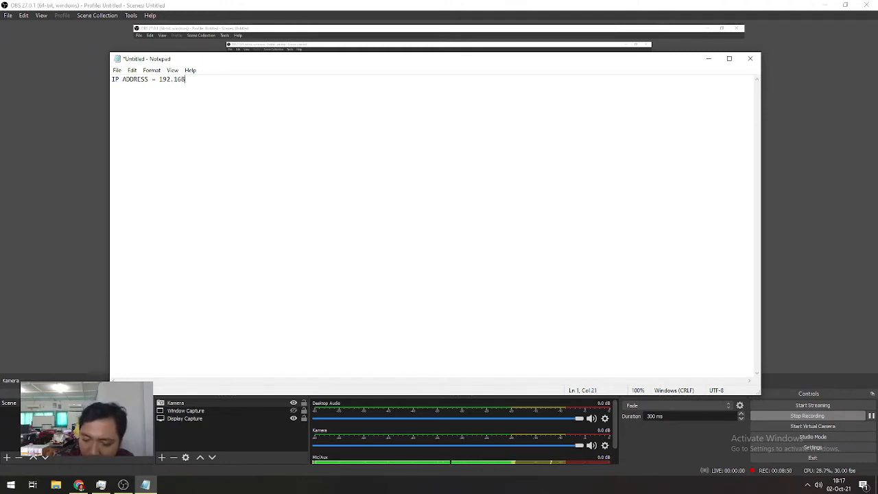
pyautogui.write('.0.254')
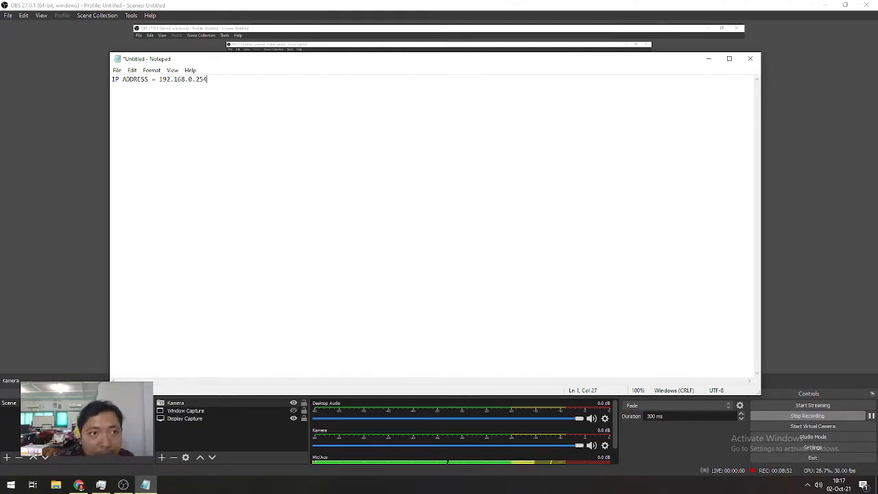
# Set the Notepad text's font size to 36.
pyautogui.moveTo(207, 79); pyautogui.dragTo(112, 79)
pyautogui.click(151, 70)
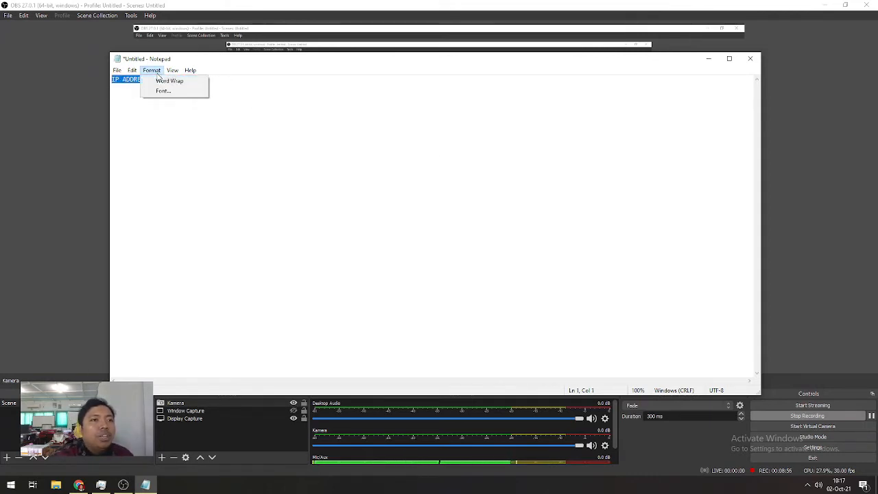
pyautogui.click(163, 91)
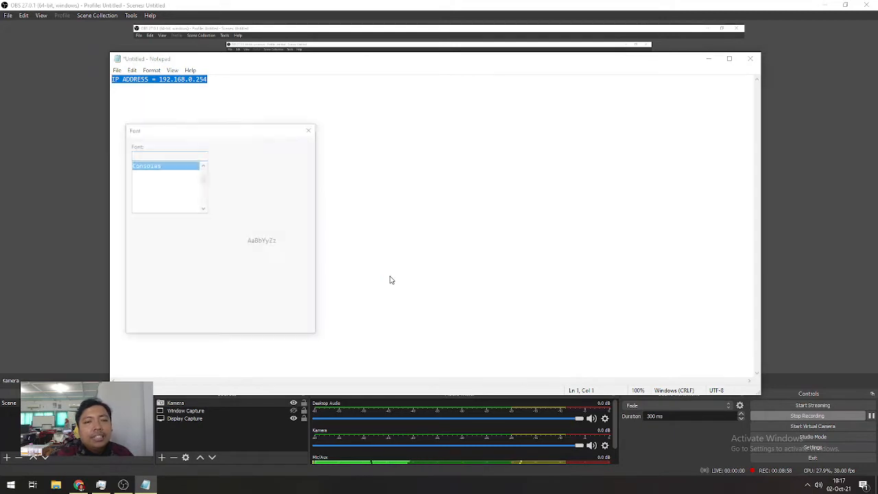
pyautogui.click(287, 204)
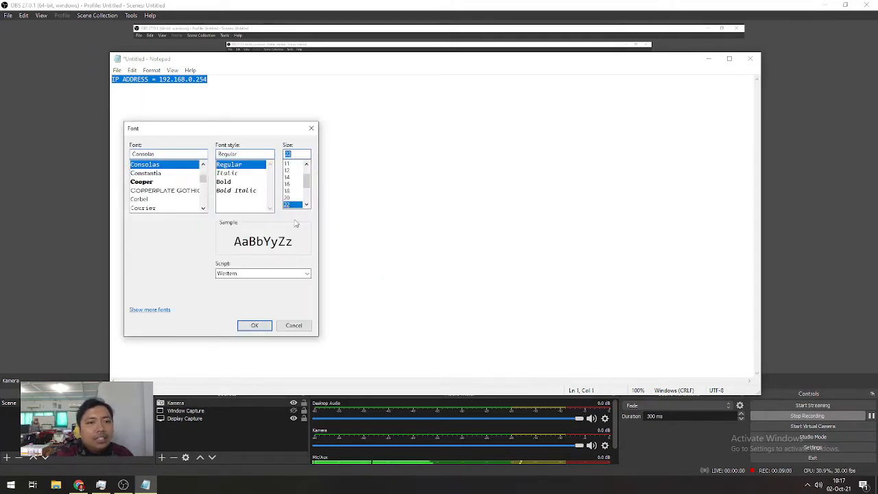
pyautogui.moveTo(307, 182); pyautogui.dragTo(308, 197)
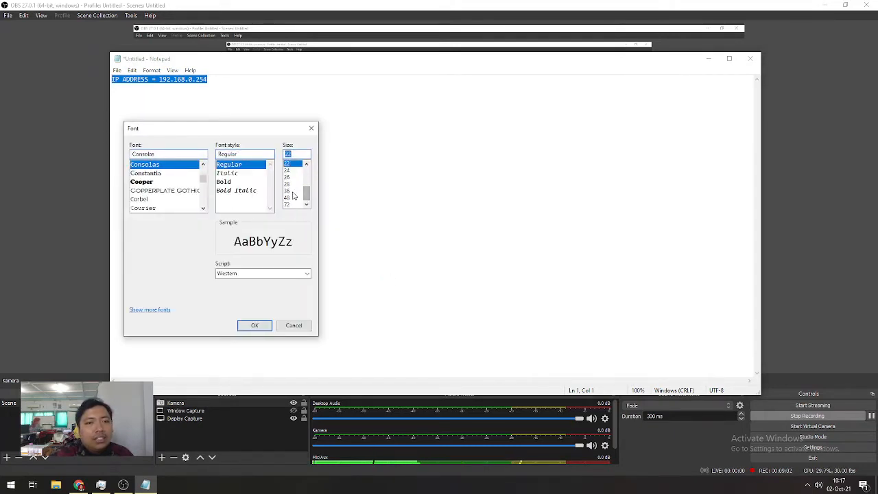
pyautogui.click(293, 192)
pyautogui.click(254, 325)
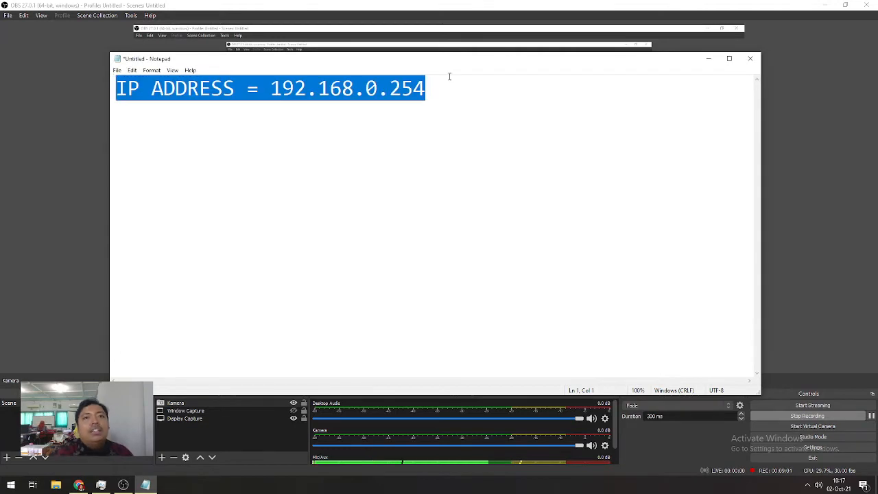
# Add a second line below the IP address, labelled "PASSWORD =" and followed by the device's login password.
pyautogui.click(446, 91)
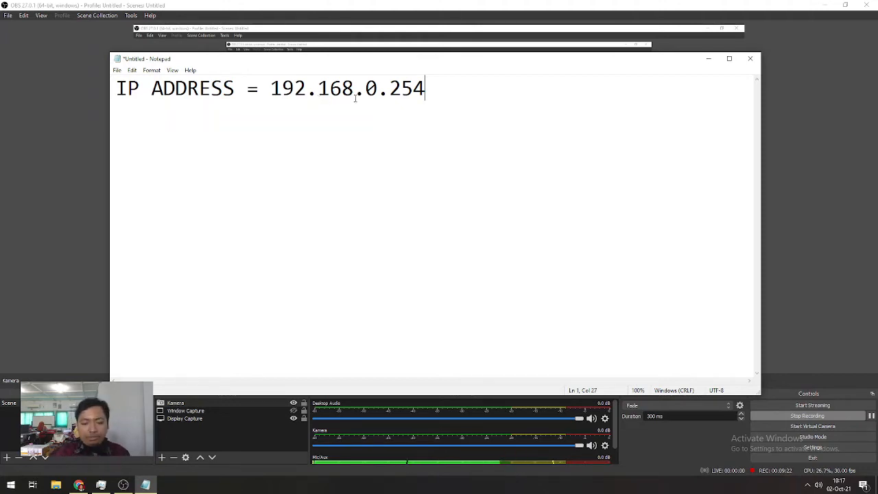
pyautogui.press('Return')
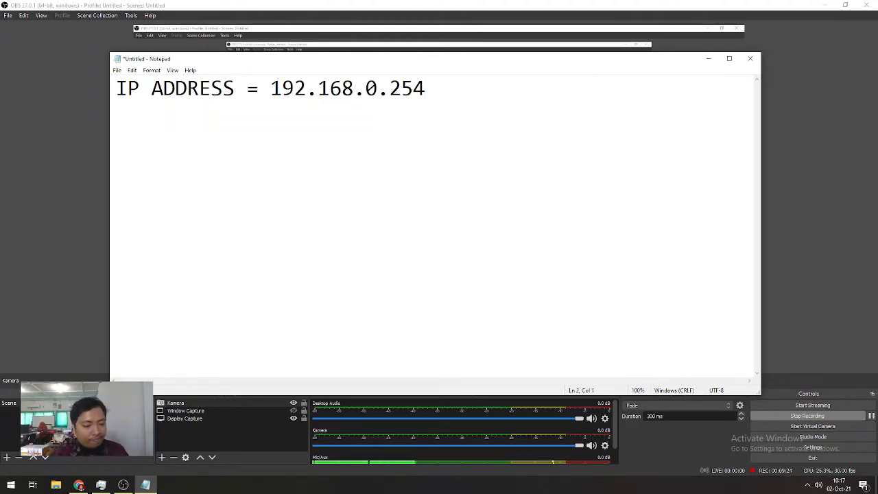
pyautogui.write('PASSWORD')
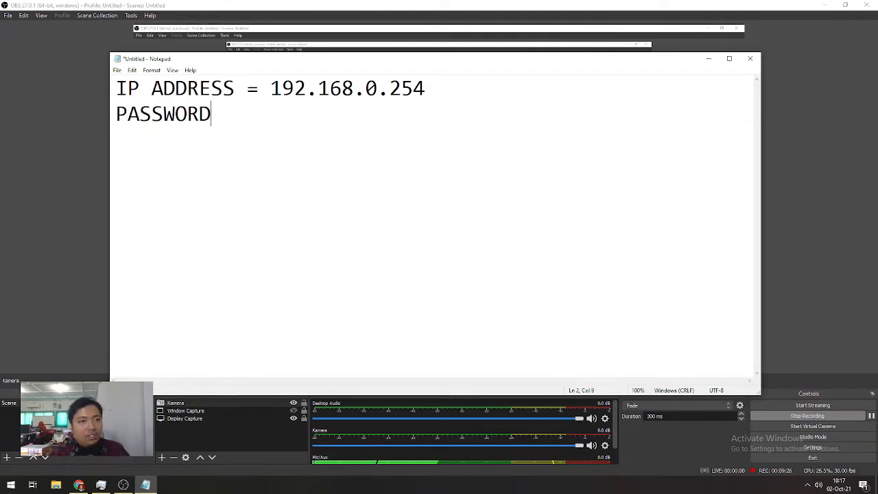
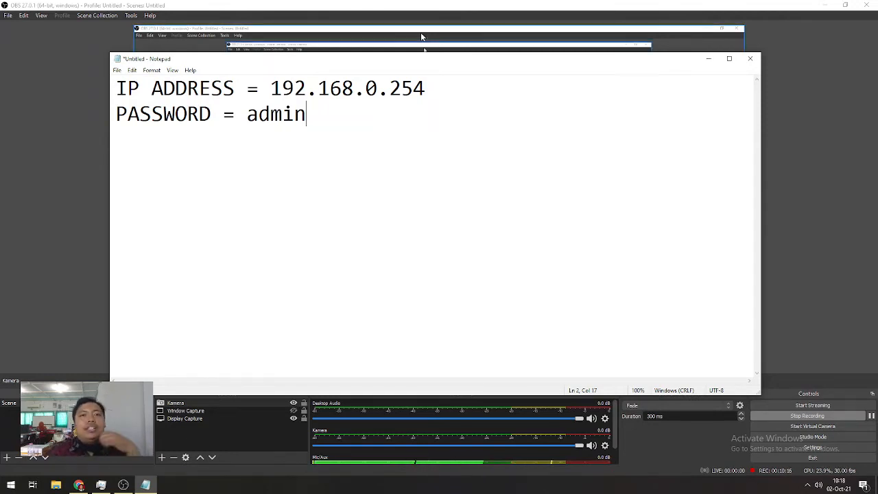
# Minimize the Notepad and OBS windows and return to the Tenda access point page in Chrome.
pyautogui.click(430, 87)
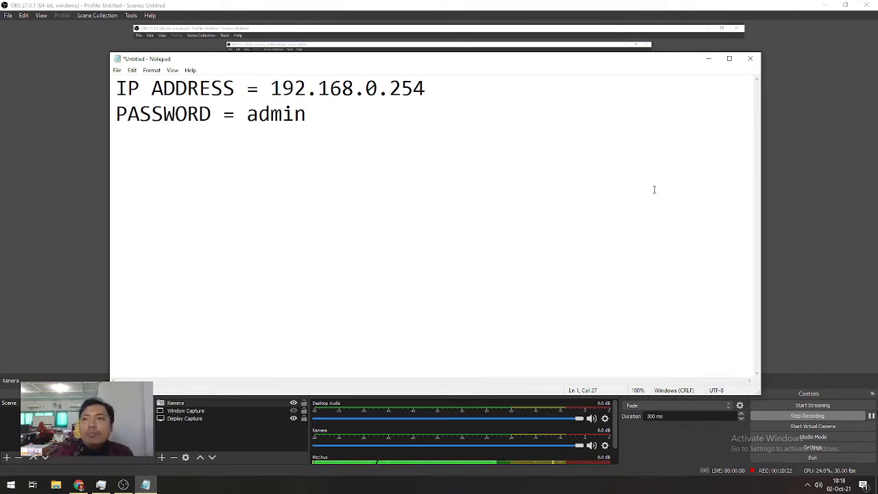
pyautogui.click(709, 58)
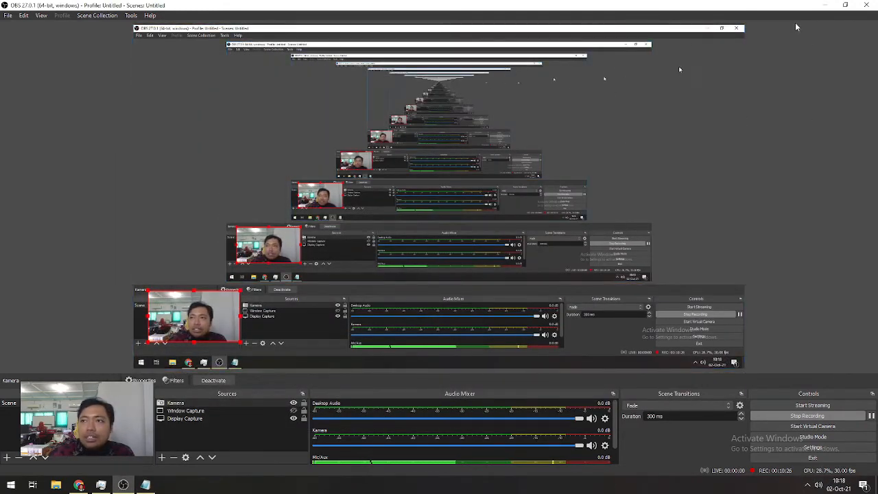
pyautogui.click(824, 6)
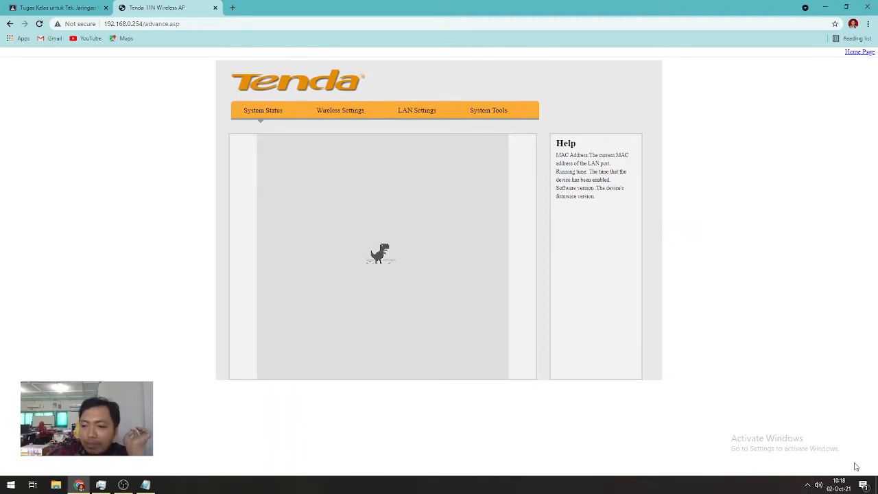
pyautogui.click(124, 486)
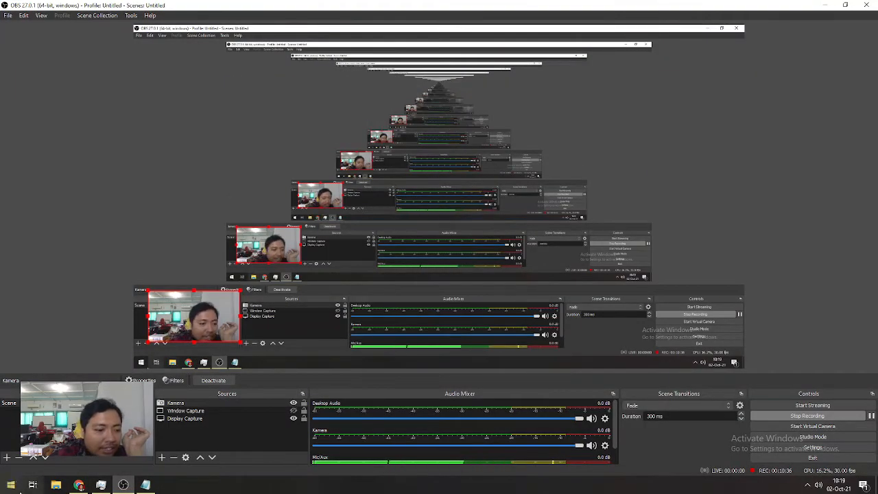
pyautogui.click(79, 486)
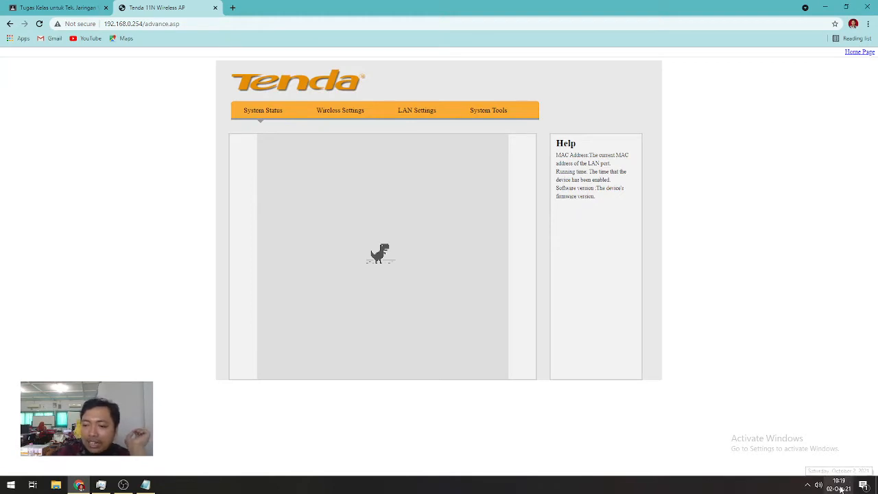
pyautogui.click(807, 485)
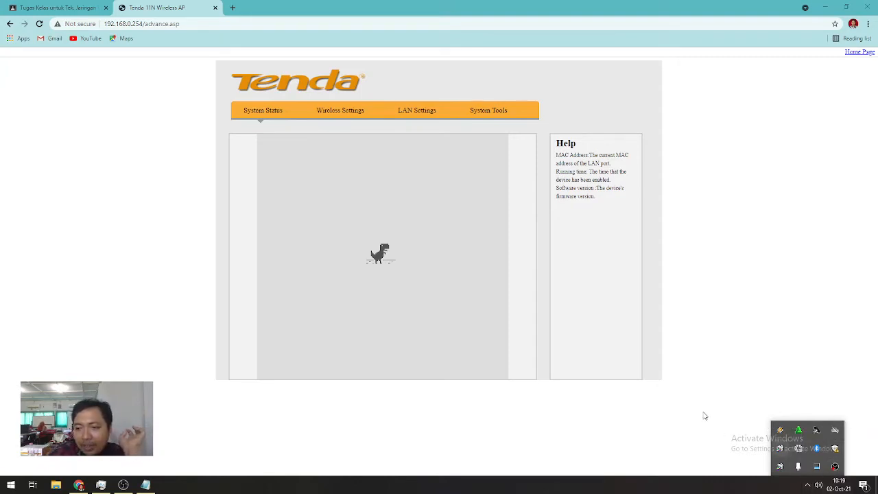
pyautogui.rightClick(799, 450)
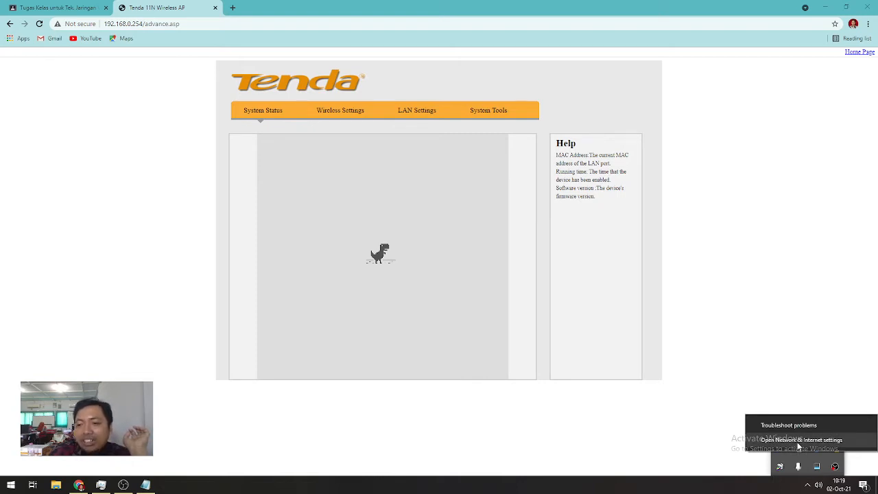
pyautogui.click(695, 417)
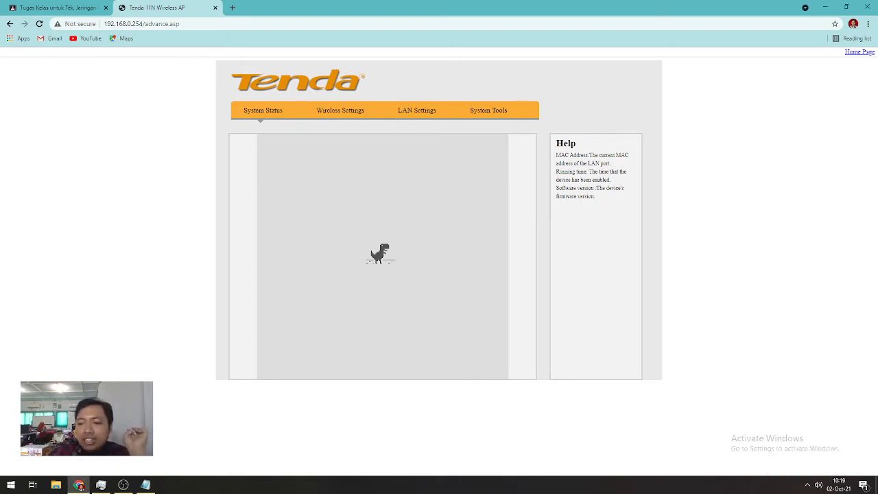
# Open the Windows Network & Internet status settings and maximize the window.
pyautogui.click(808, 488)
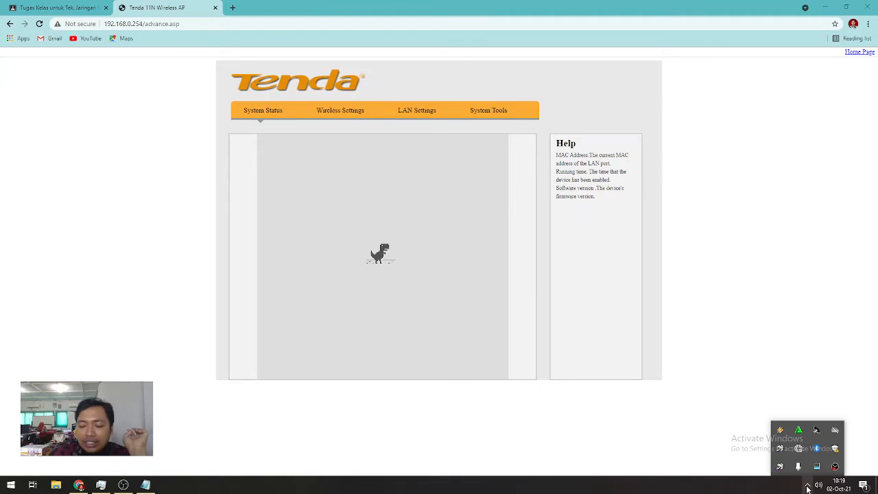
pyautogui.rightClick(800, 456)
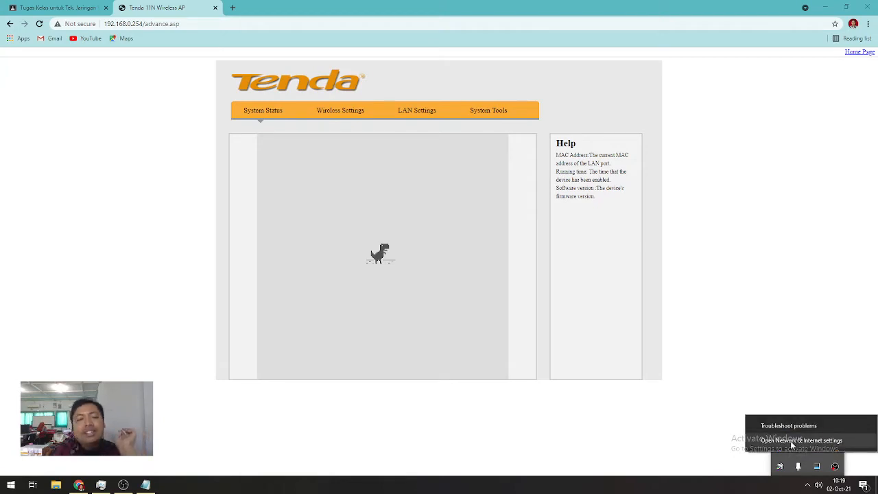
pyautogui.click(793, 443)
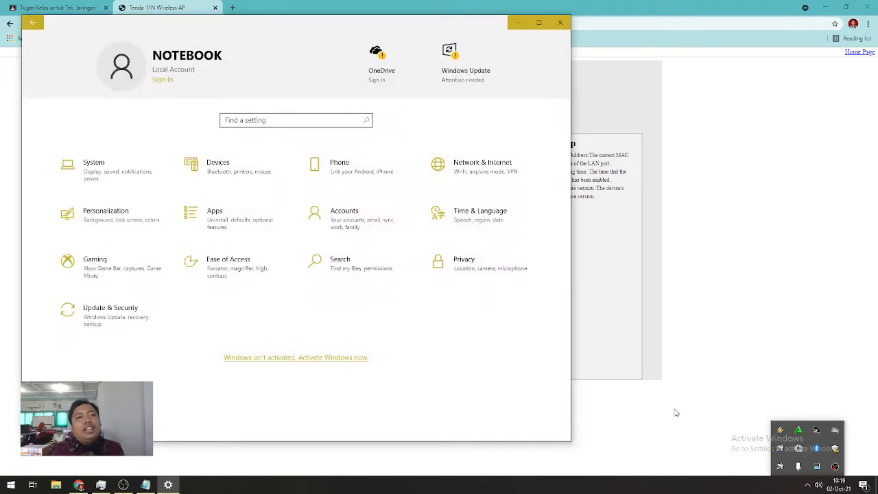
pyautogui.click(540, 23)
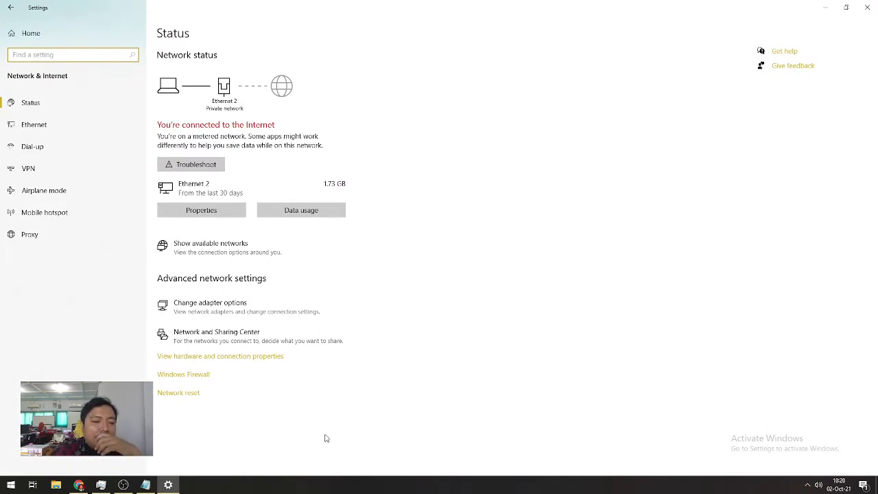
pyautogui.click(124, 485)
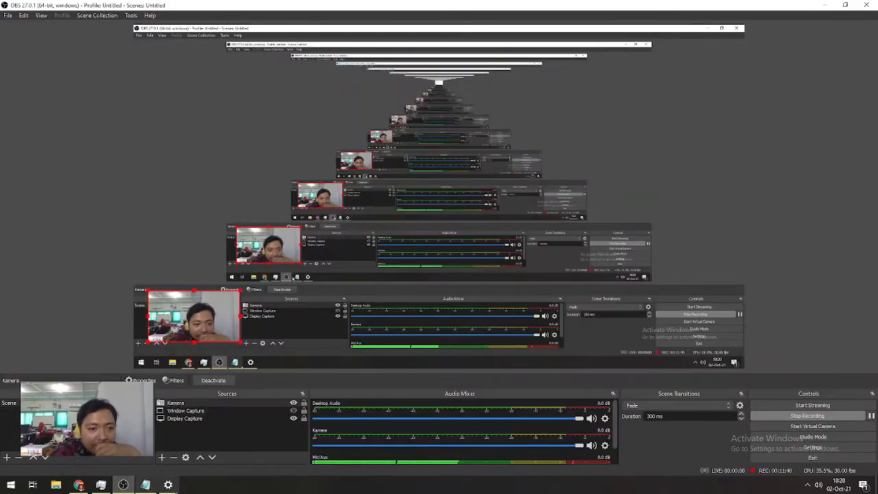
pyautogui.click(168, 485)
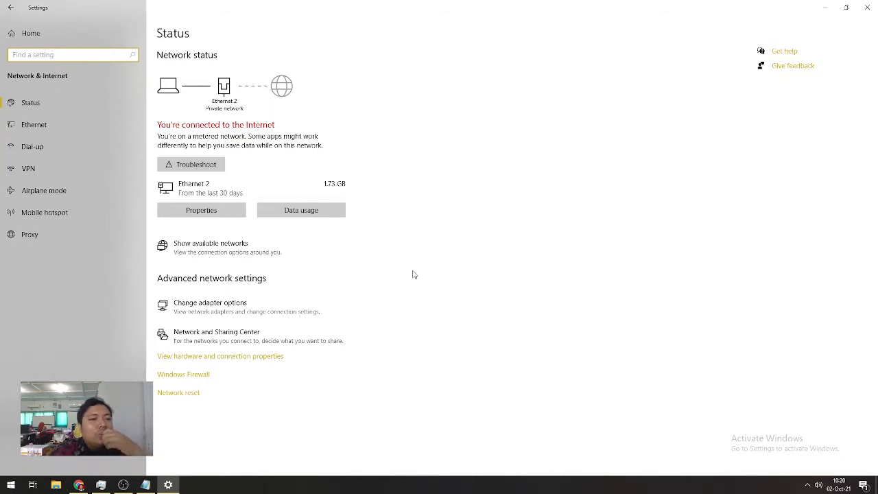
# Open the list of network adapters in a maximized window and select the Ethernet 2 adapter.
pyautogui.click(261, 313)
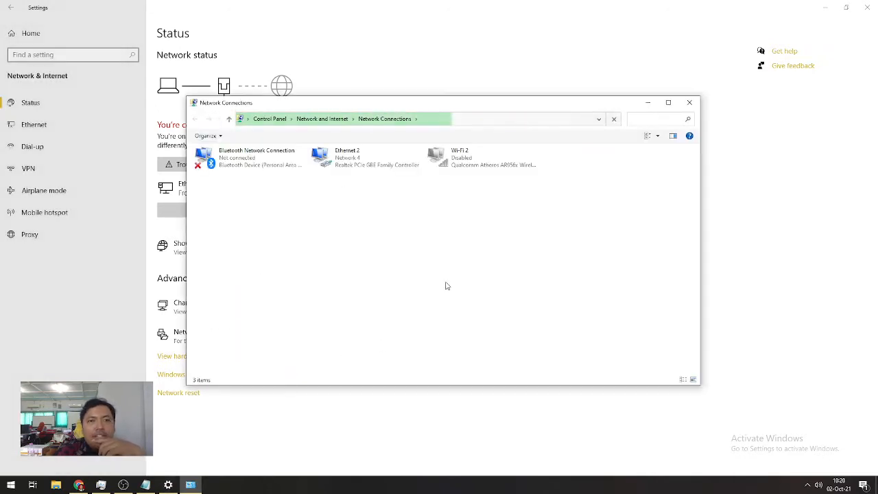
pyautogui.click(669, 103)
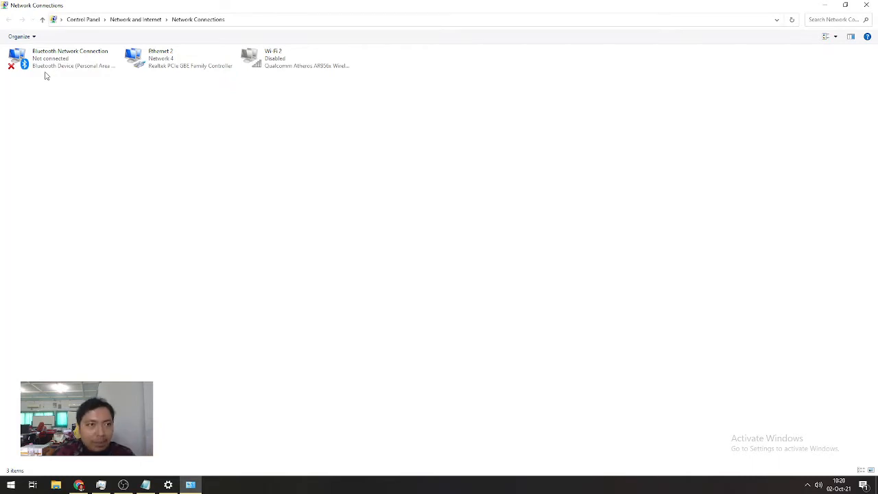
pyautogui.click(280, 68)
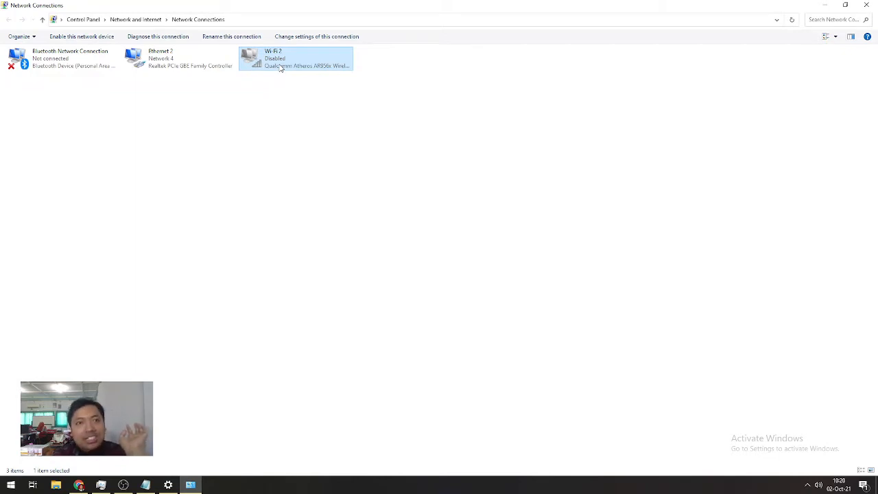
pyautogui.click(188, 66)
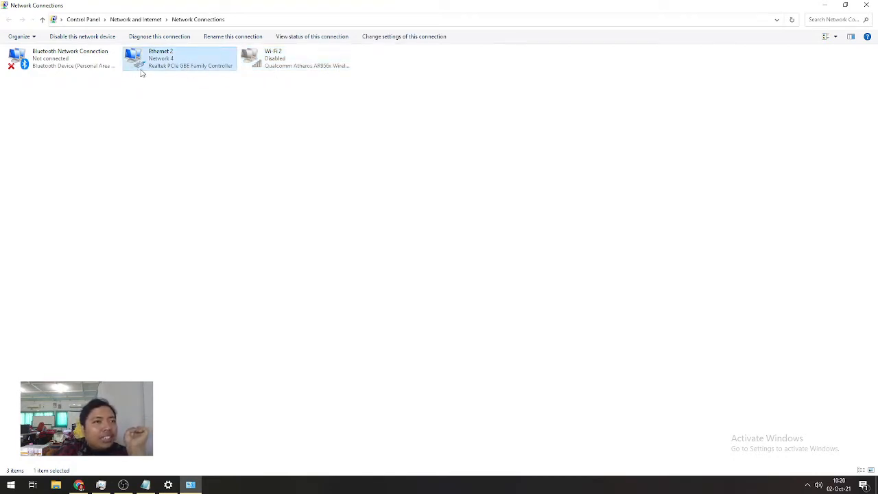
# Enlarge the network adapter list to 200% with Magnifier, and close Magnifier after restoring the zoom to 100%.
pyautogui.press('super')
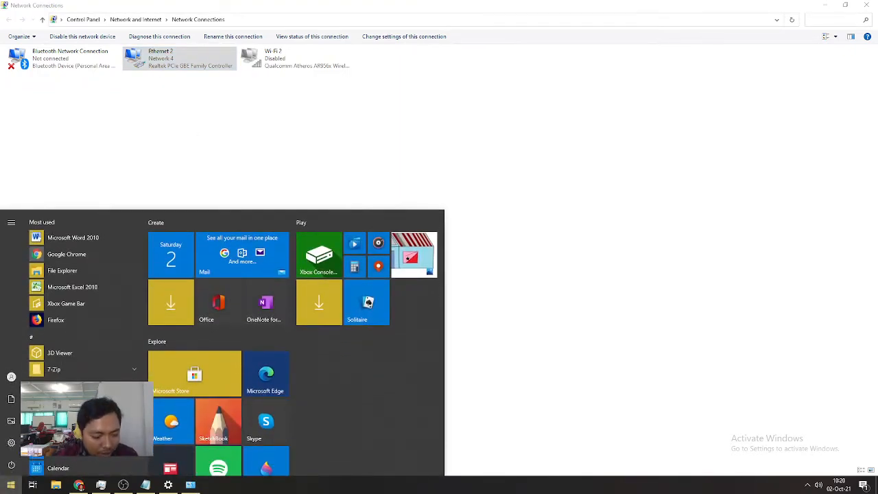
pyautogui.write('mag')
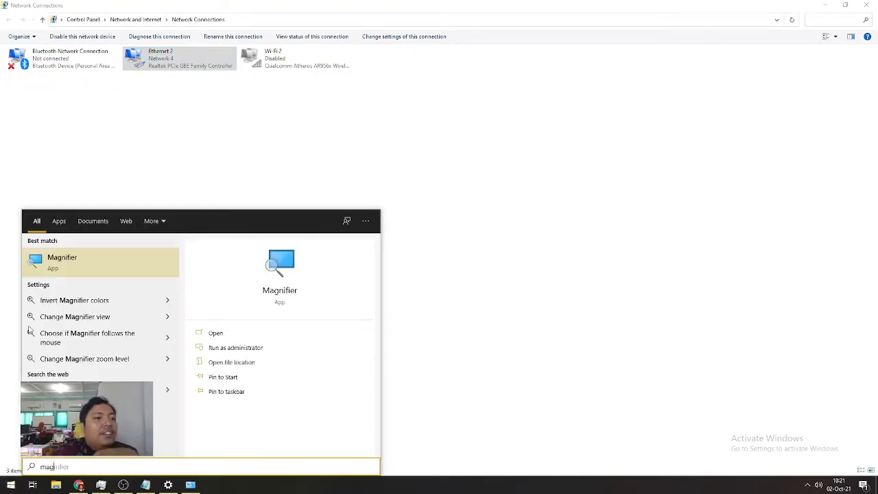
pyautogui.press('Return')
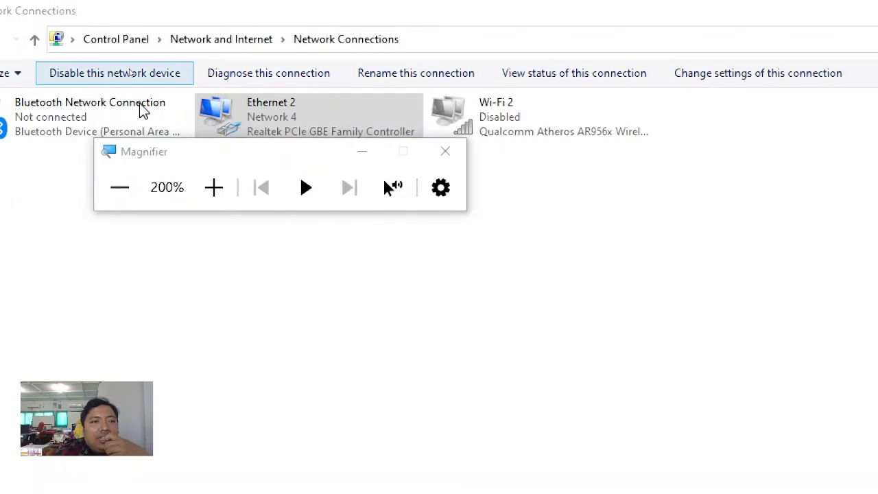
pyautogui.moveTo(222, 162); pyautogui.dragTo(231, 233)
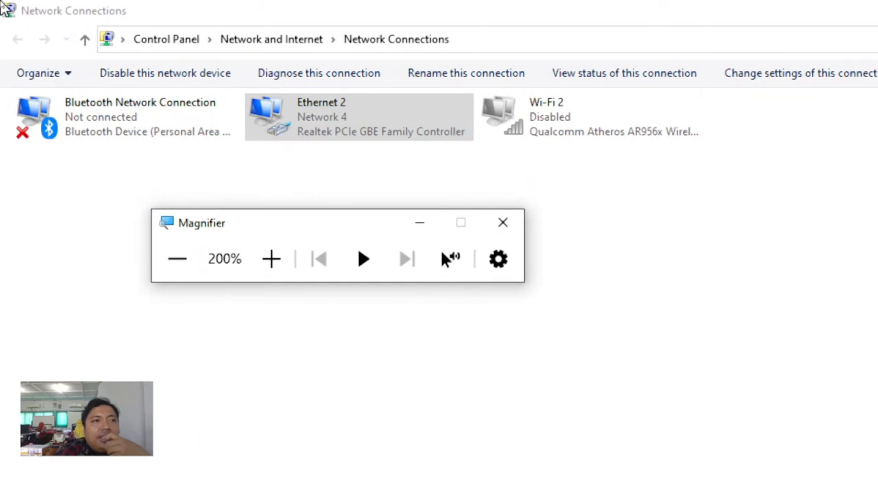
pyautogui.click(323, 130)
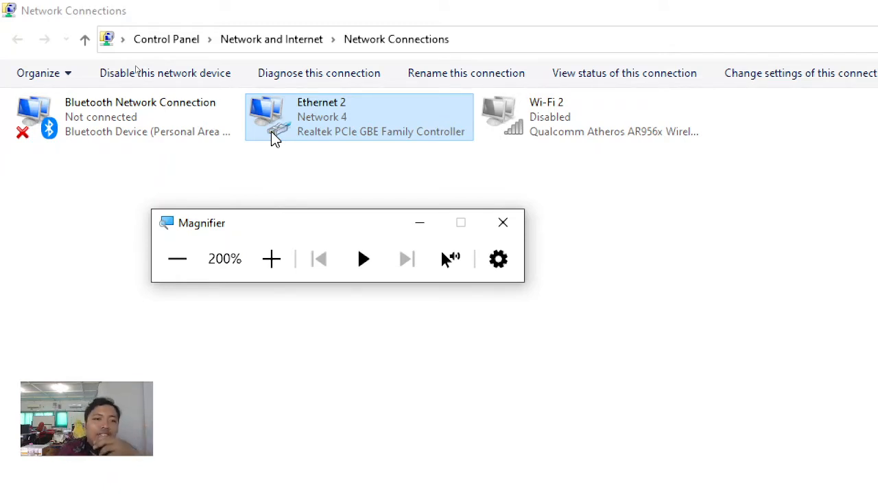
pyautogui.click(177, 258)
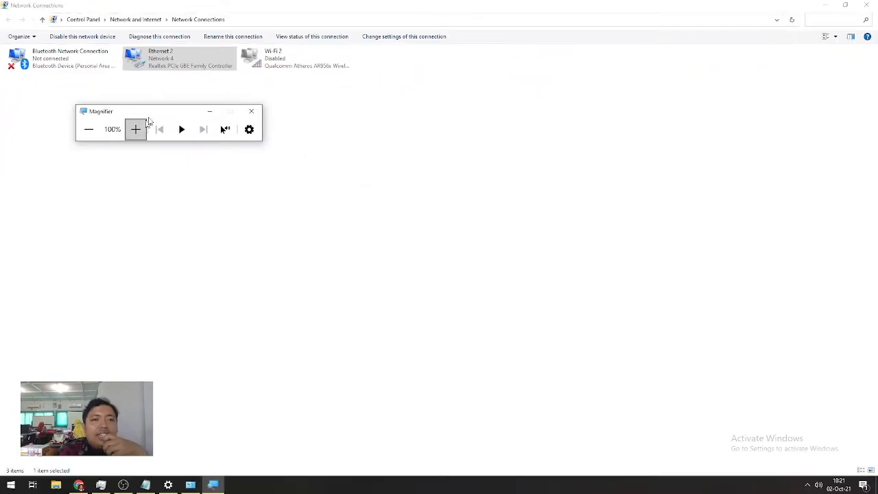
pyautogui.click(251, 111)
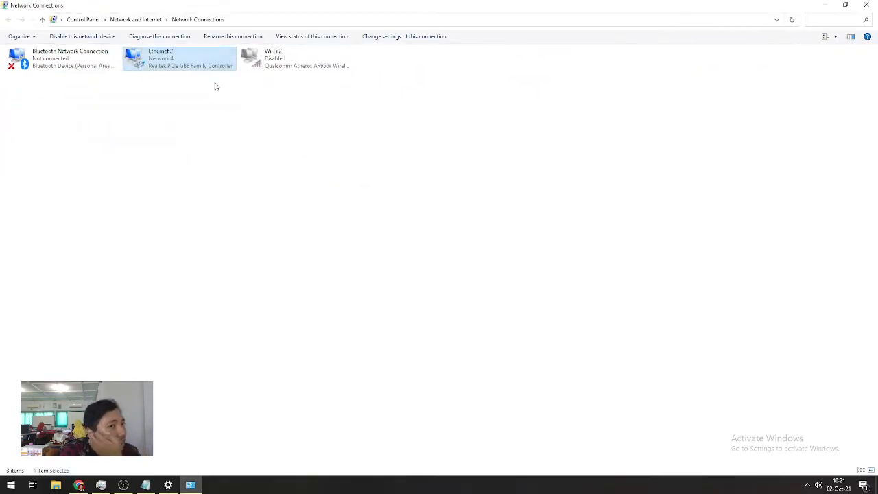
pyautogui.rightClick(171, 68)
pyautogui.click(210, 151)
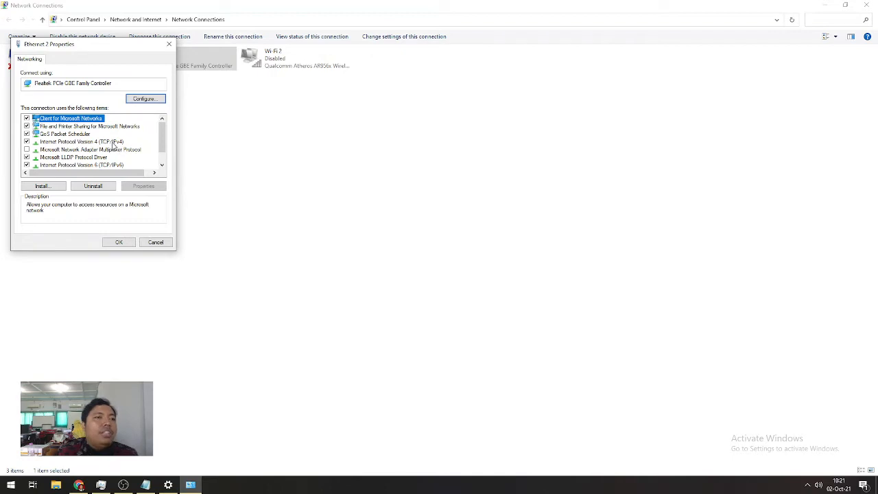
pyautogui.doubleClick(113, 142)
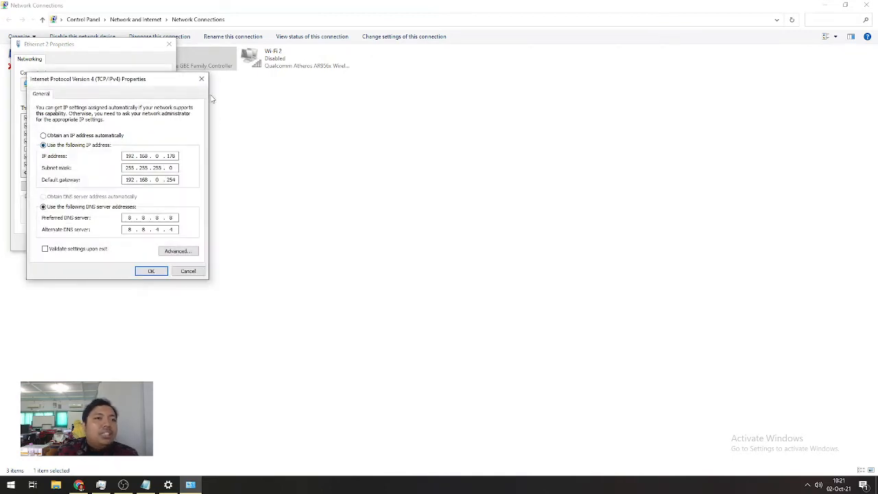
pyautogui.click(192, 73)
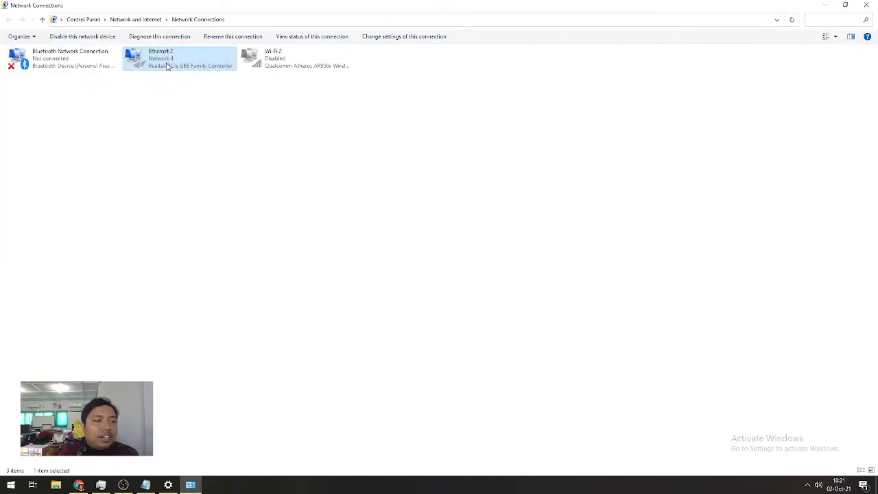
# Open the Internet Protocol Version 4 (TCP/IPv4) properties of the Ethernet 2 adapter.
pyautogui.rightClick(167, 65)
pyautogui.click(198, 150)
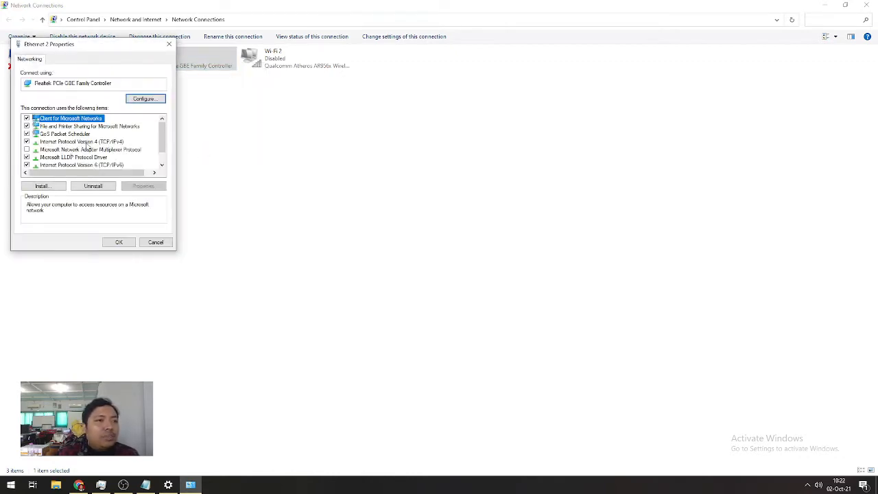
pyautogui.doubleClick(88, 142)
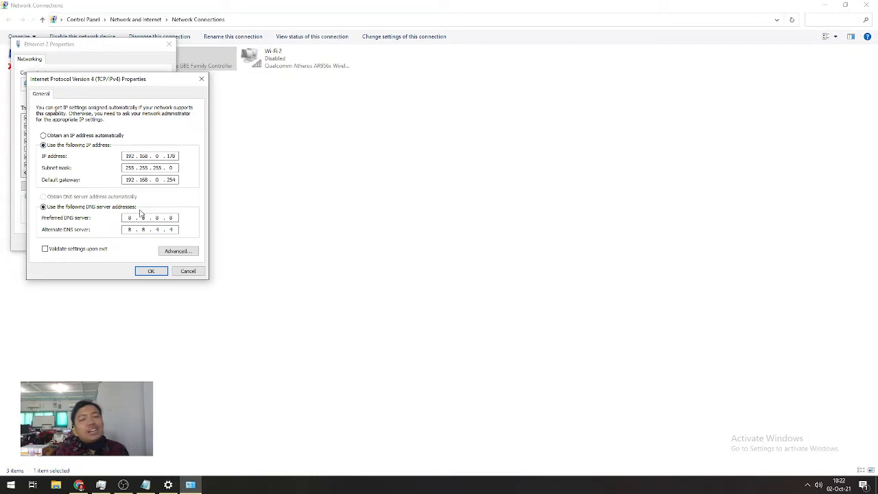
# Clear the static IP and DNS entries by switching both to automatic, and re-enable manual IP address entry.
pyautogui.click(97, 136)
pyautogui.click(111, 197)
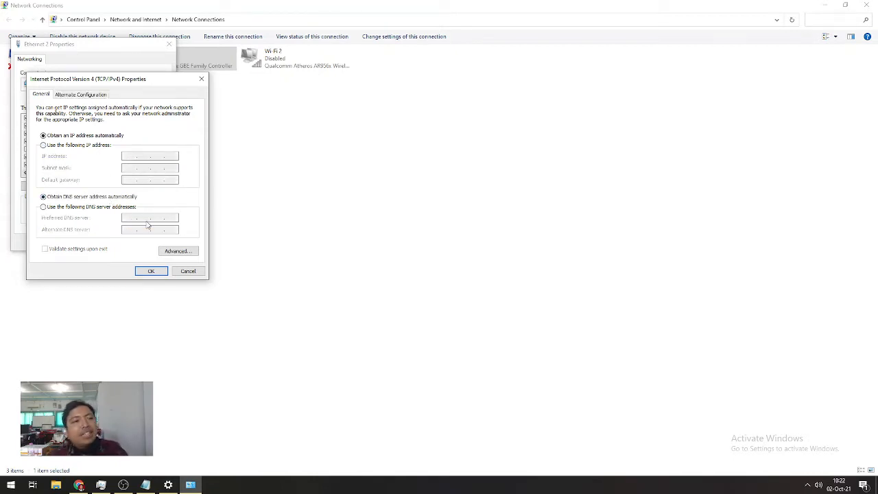
pyautogui.click(81, 145)
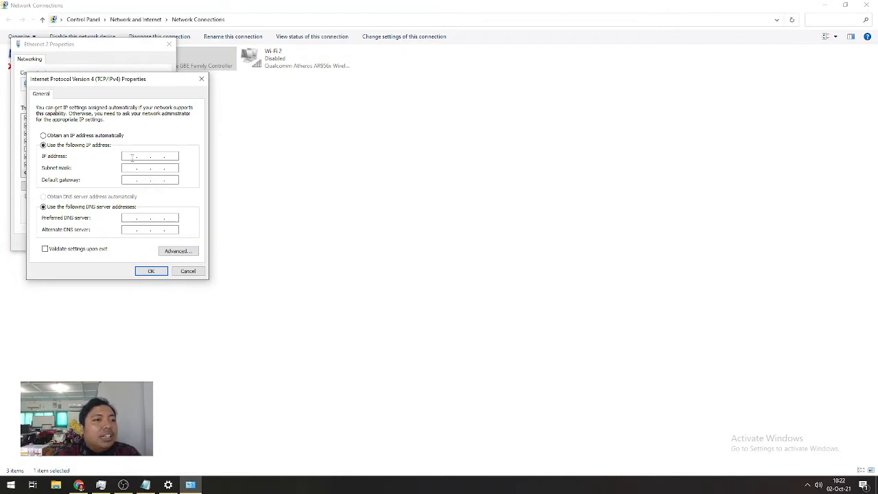
# Check the access point's IP address in Notepad and set Ethernet 2's static IP address to 192.168.0.178.
pyautogui.click(155, 487)
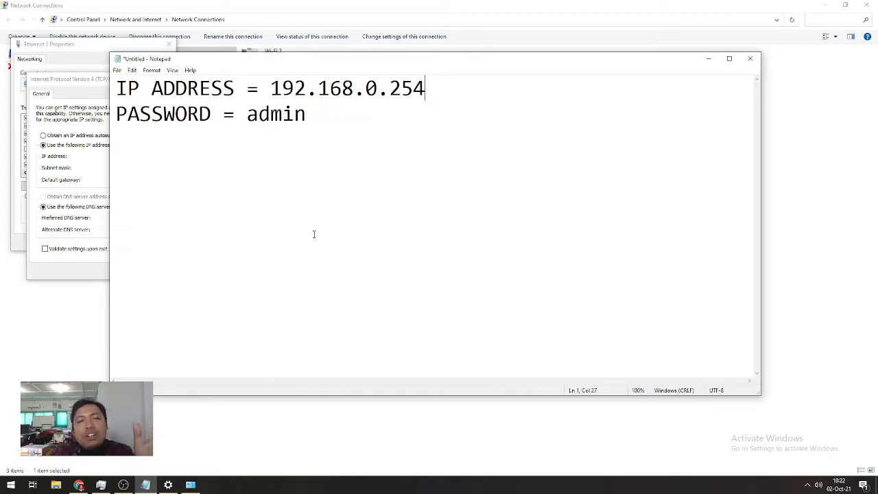
pyautogui.click(289, 87)
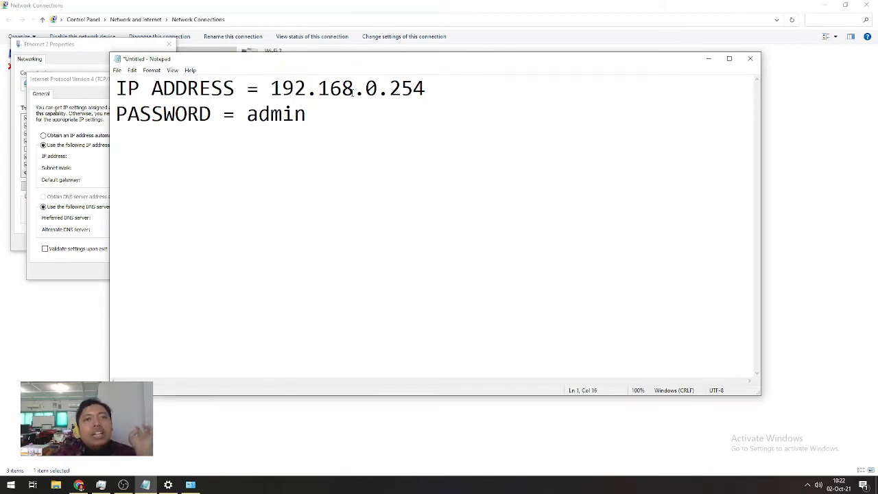
pyautogui.click(345, 90)
pyautogui.click(365, 89)
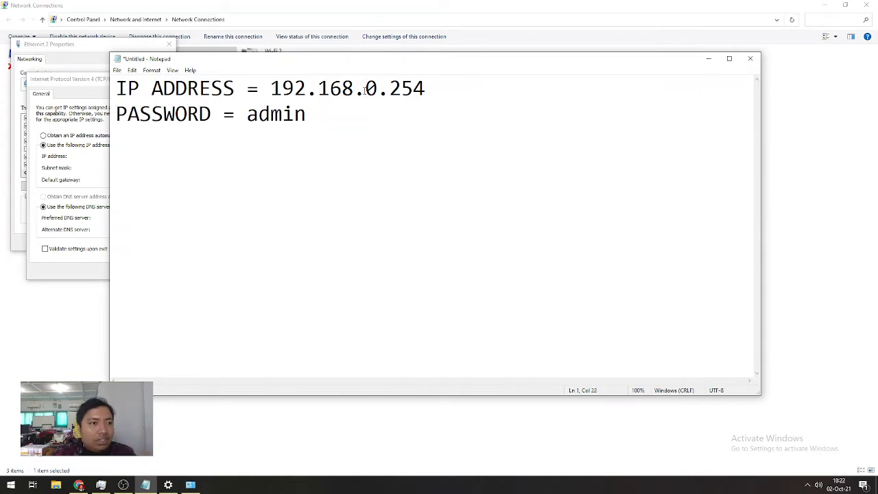
pyautogui.click(68, 182)
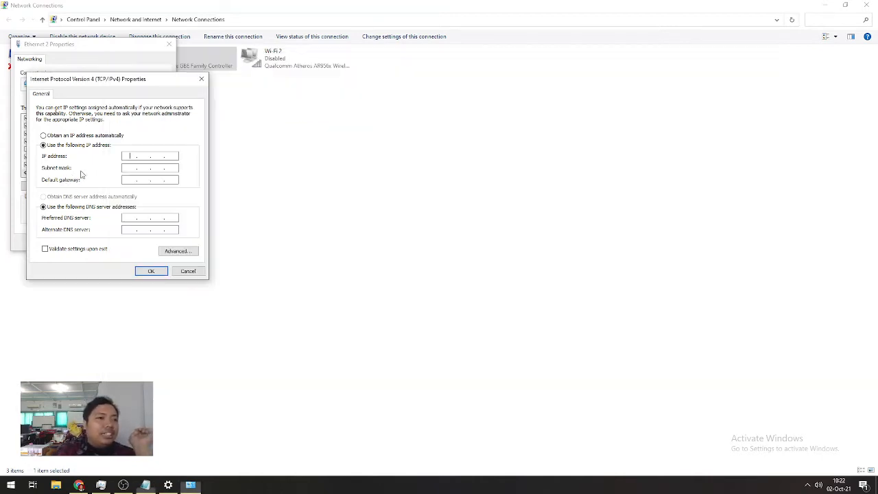
pyautogui.click(130, 156)
pyautogui.write('192 . 168 . ')
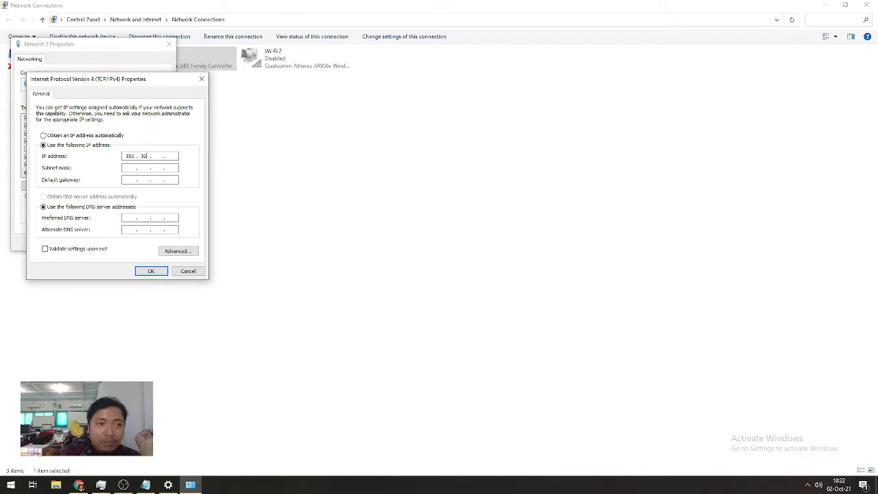
pyautogui.write('0')
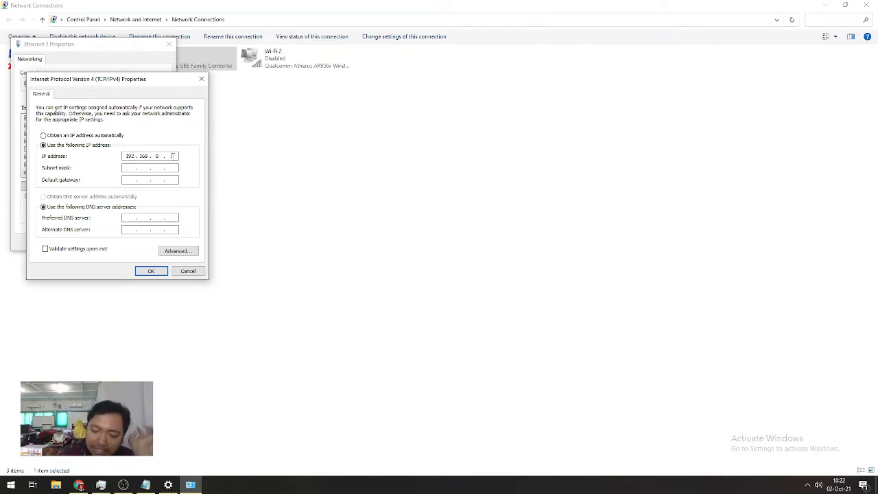
pyautogui.write('178')
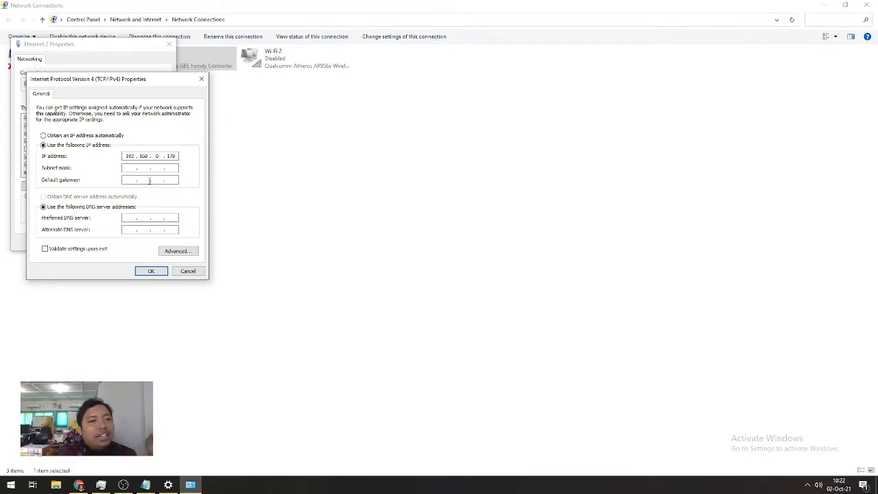
# Review the first three octets of the access point's IP address in Notepad and return to the IPv4 properties.
pyautogui.click(146, 485)
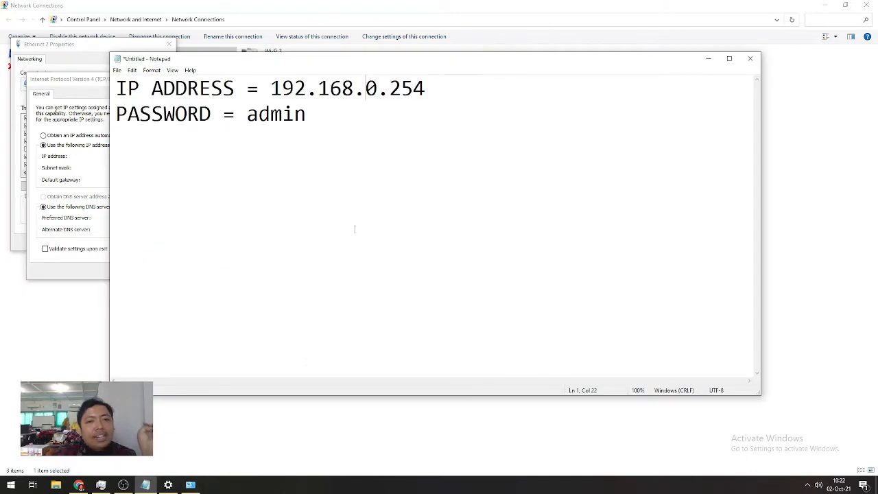
pyautogui.click(378, 88)
pyautogui.click(343, 88)
pyautogui.click(295, 88)
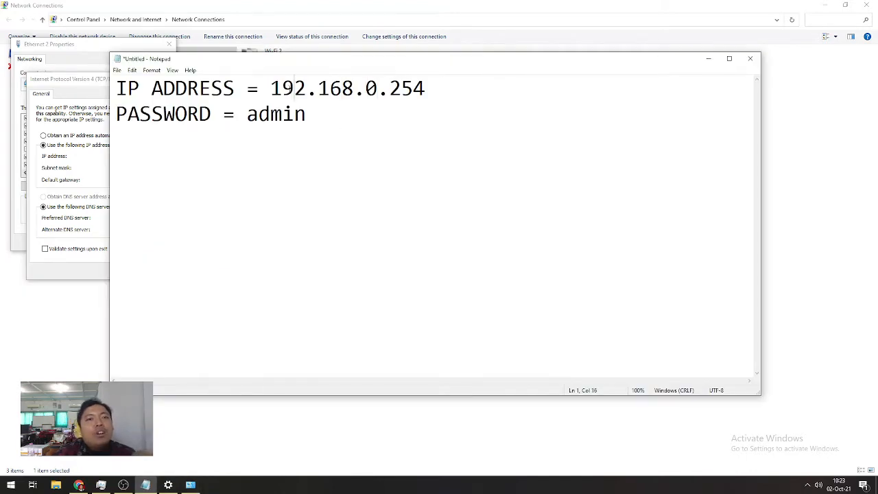
pyautogui.click(342, 88)
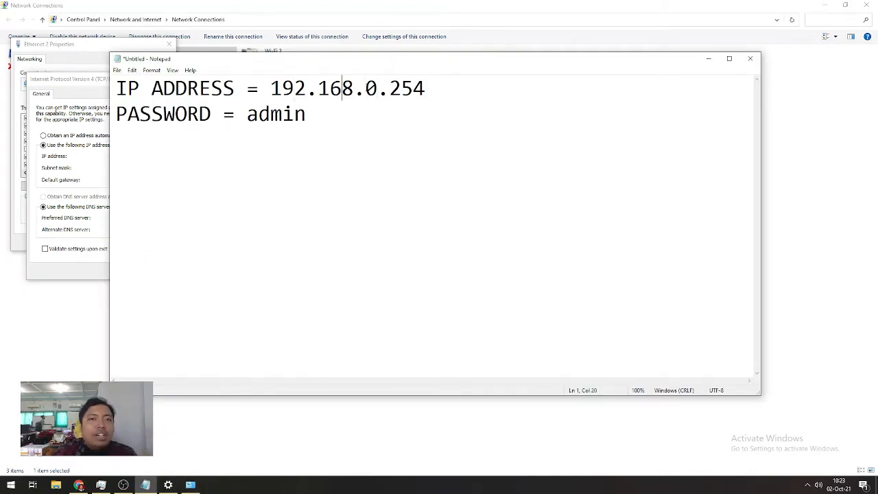
pyautogui.click(366, 88)
pyautogui.click(77, 152)
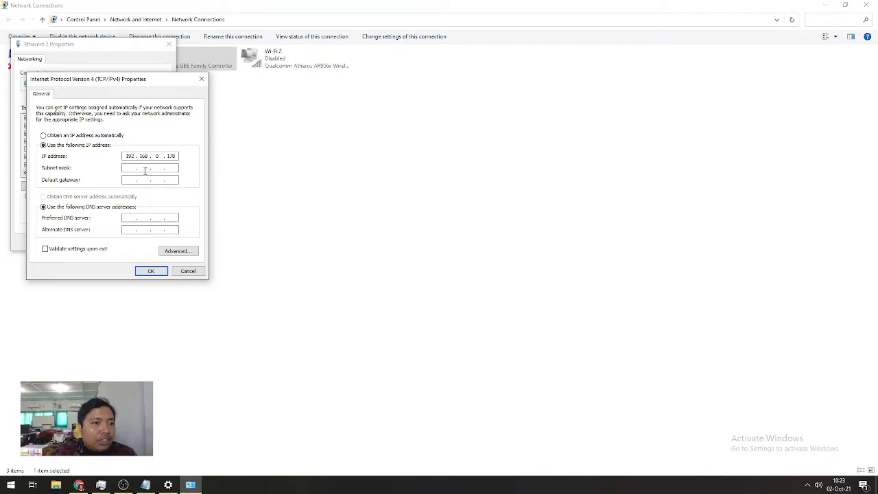
# Set Ethernet 2's subnet mask to 255.255.255.0 and default gateway to 192.168.0.254, and apply the adapter properties.
pyautogui.click(128, 168)
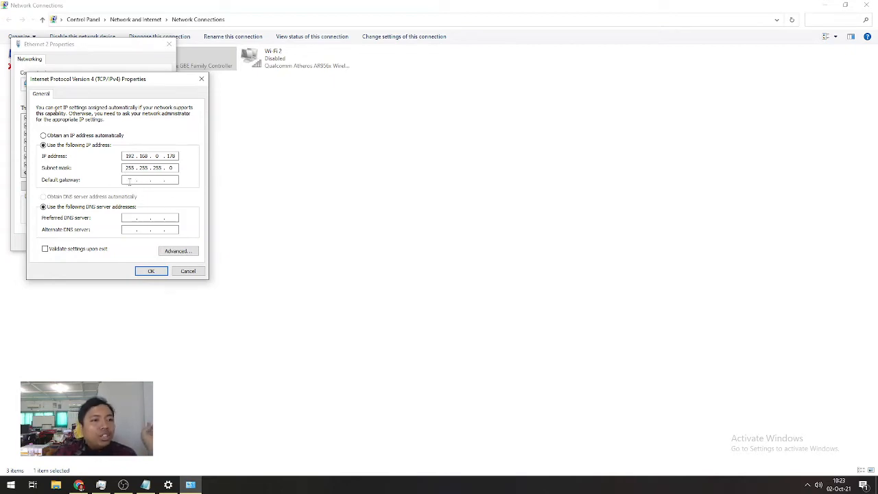
pyautogui.click(147, 485)
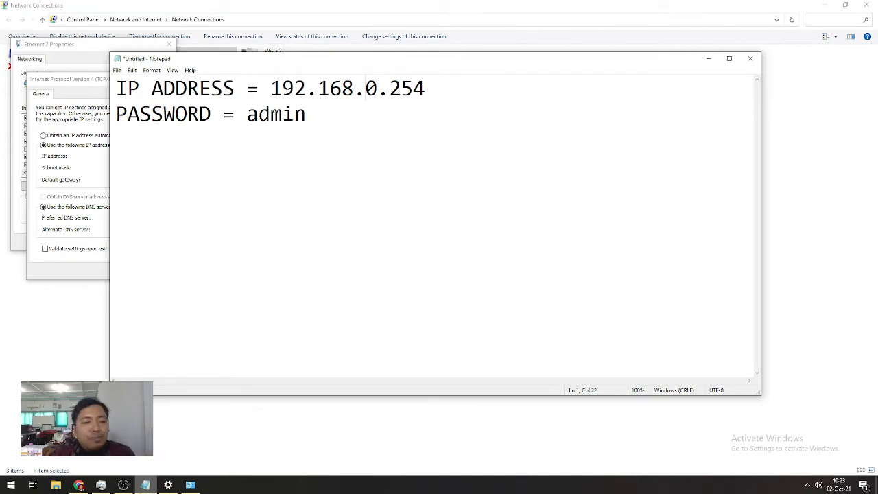
pyautogui.click(122, 486)
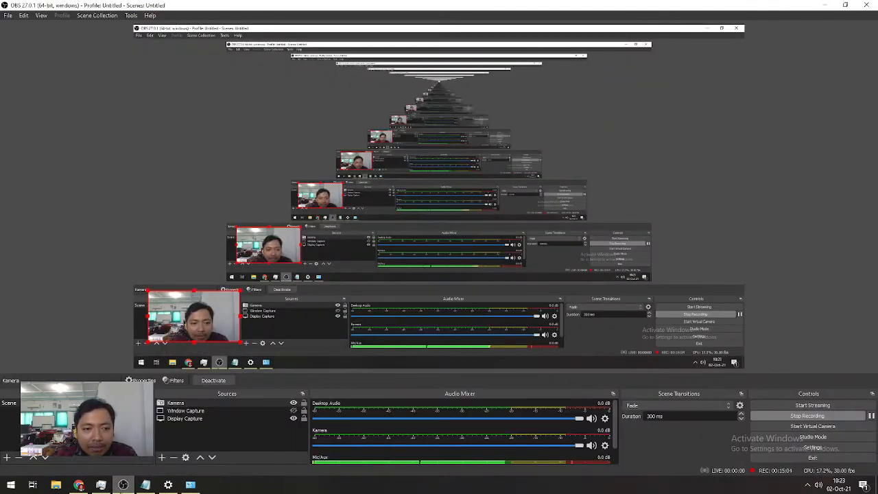
pyautogui.click(145, 486)
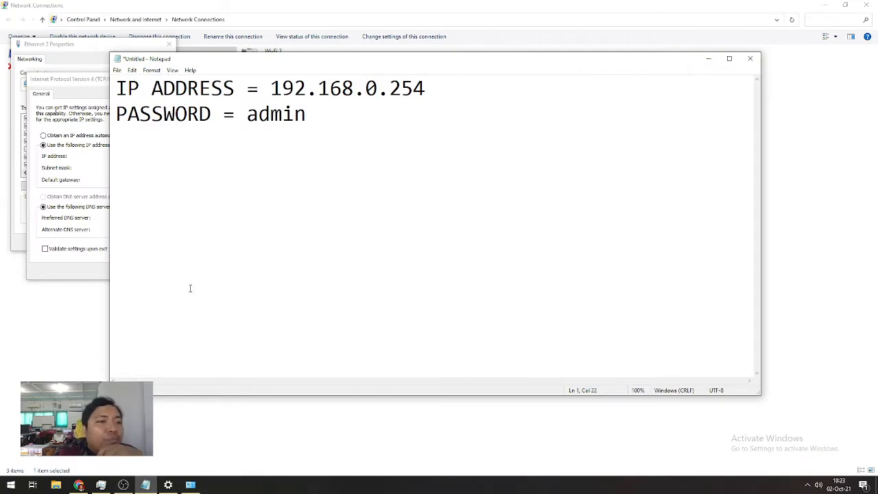
pyautogui.click(85, 183)
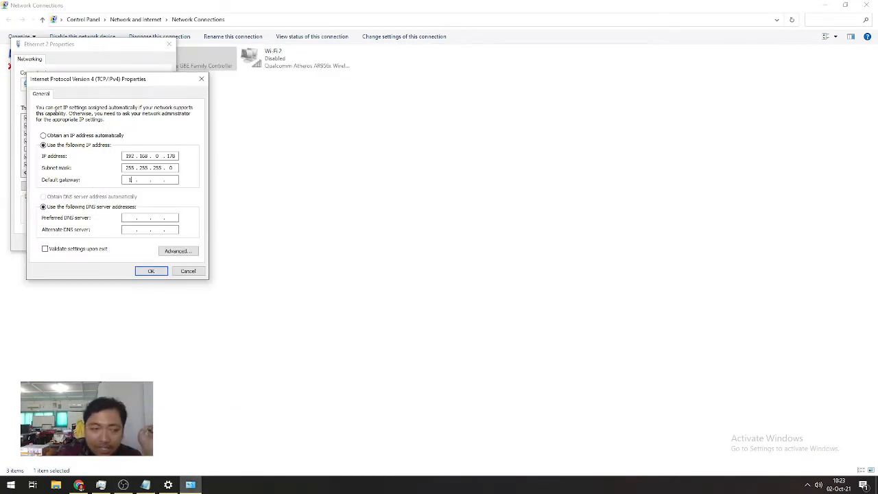
pyautogui.write('192 . 168')
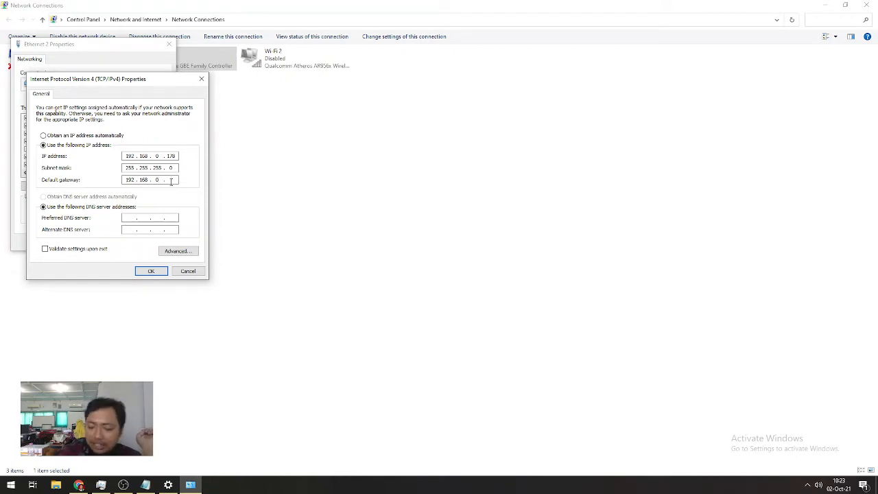
pyautogui.click(145, 485)
pyautogui.click(146, 485)
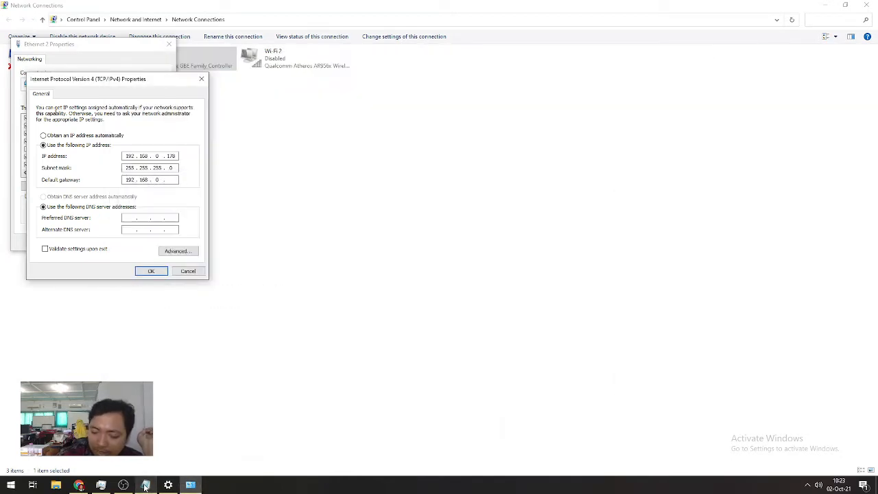
pyautogui.write('254')
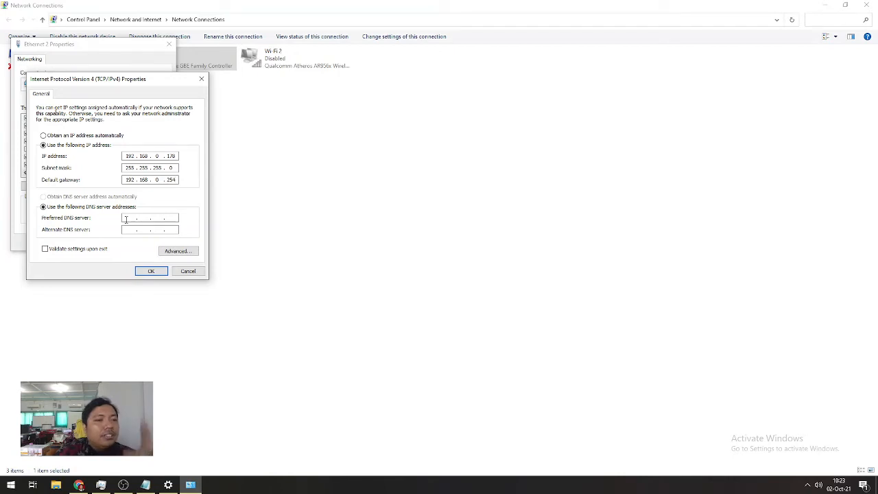
pyautogui.click(153, 274)
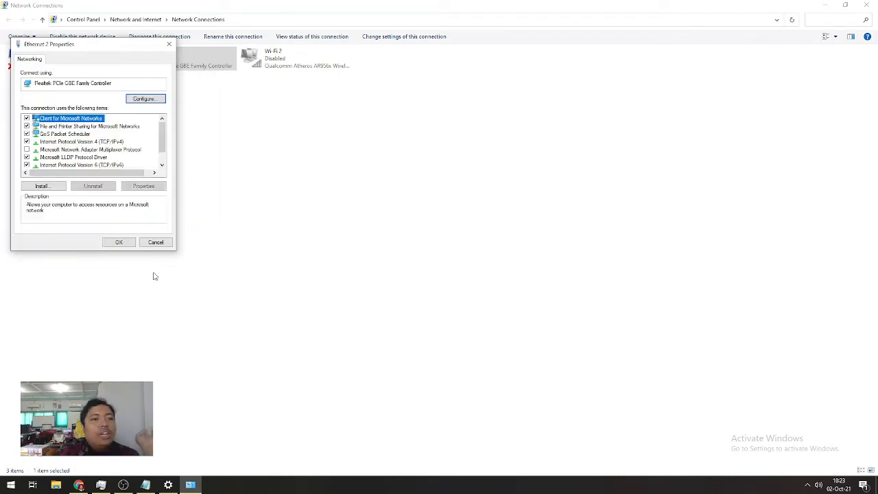
pyautogui.click(130, 245)
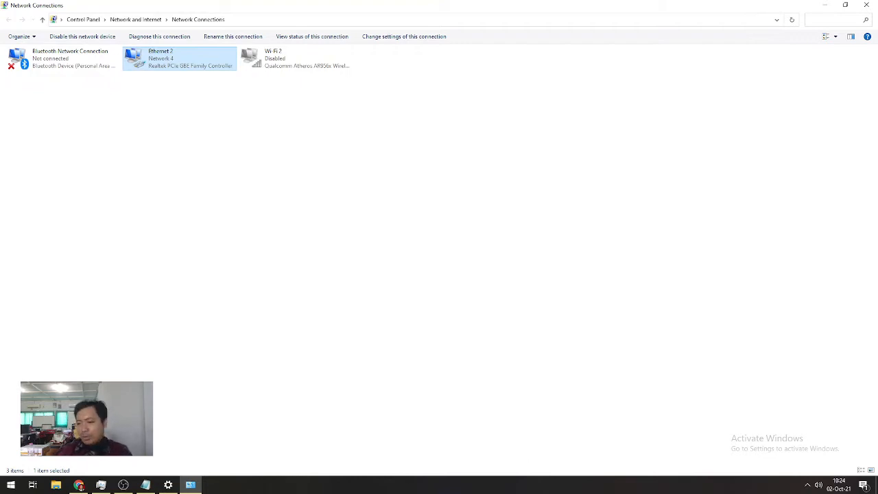
# Switch to Chrome and load the access point's page at 192.168.0.254 in a new tab.
pyautogui.click(77, 486)
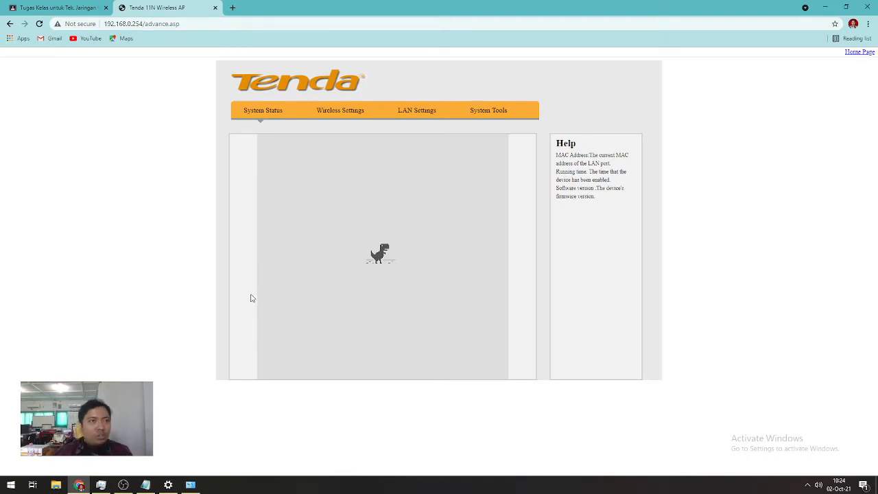
pyautogui.click(232, 7)
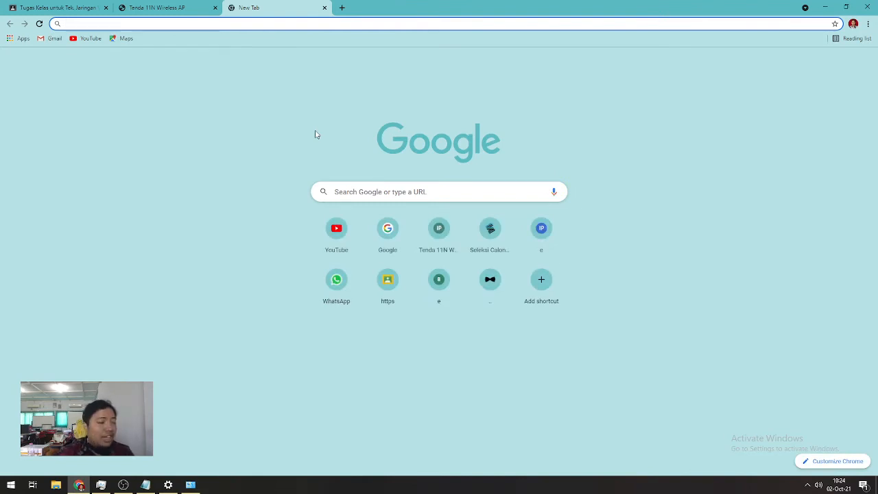
pyautogui.write('192.168')
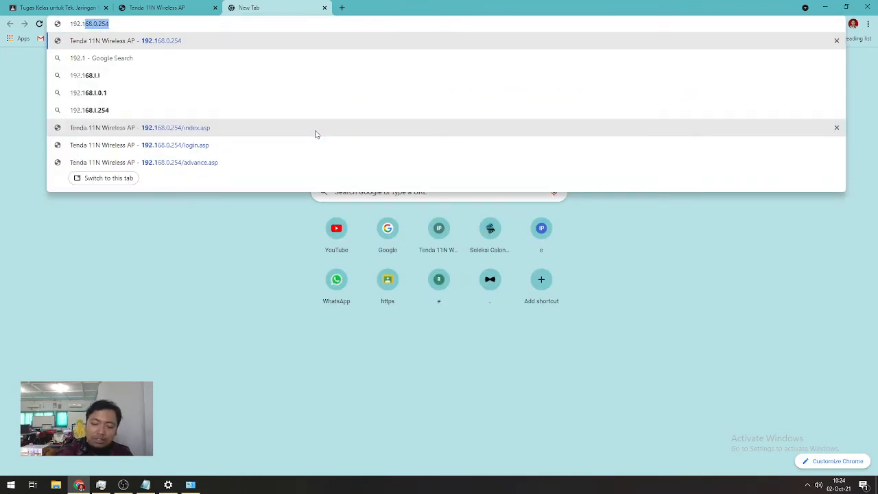
pyautogui.write('.0.')
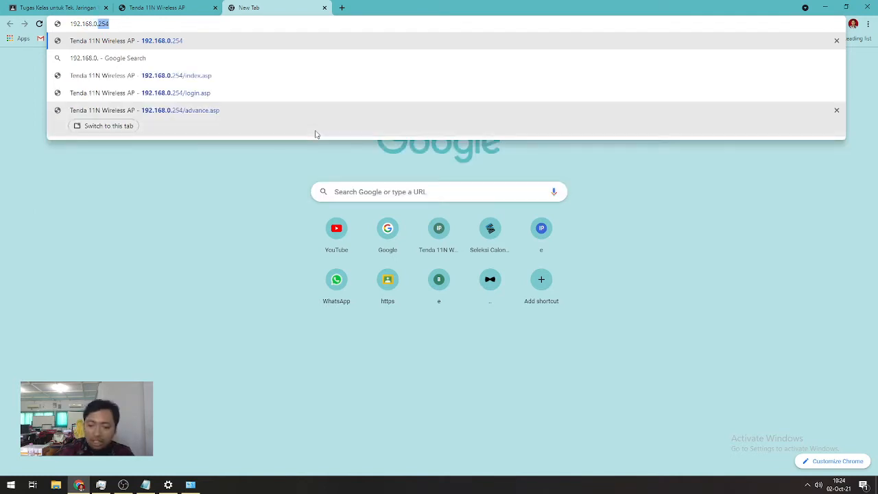
pyautogui.write('254')
pyautogui.press('Return')
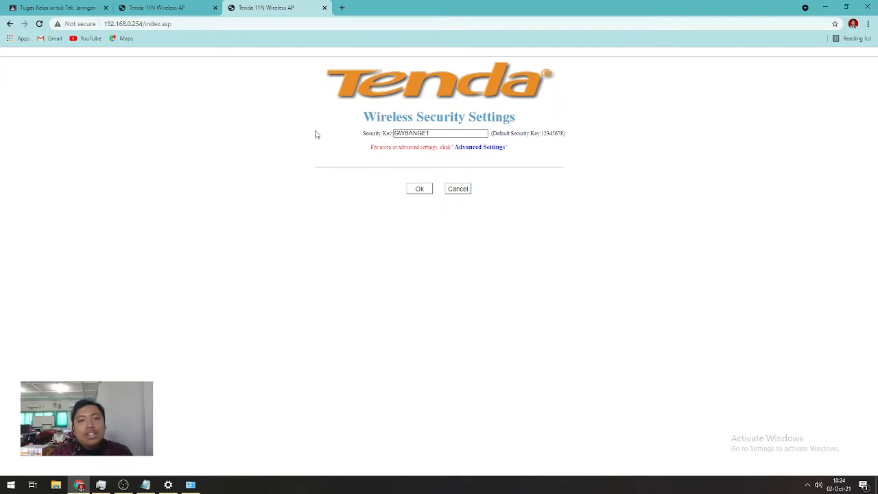
# Replace the wireless security key with a new one and try to submit it.
pyautogui.moveTo(430, 133); pyautogui.dragTo(347, 134)
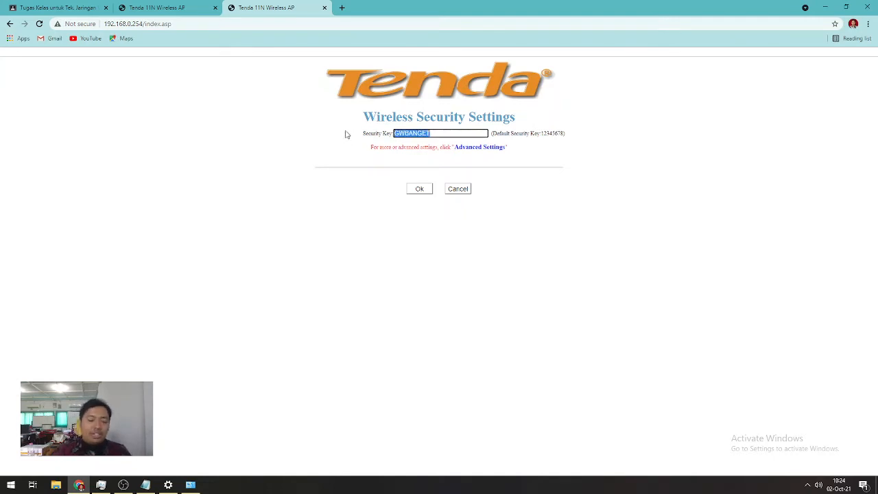
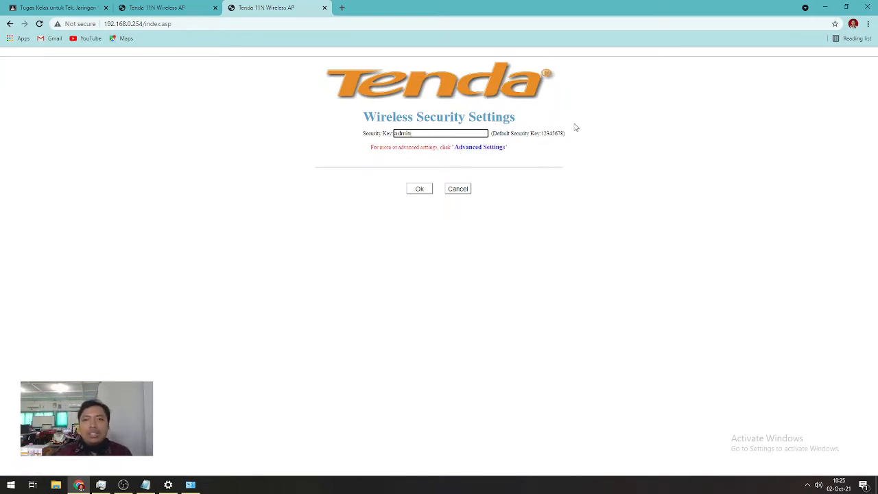
pyautogui.moveTo(427, 133); pyautogui.dragTo(385, 143)
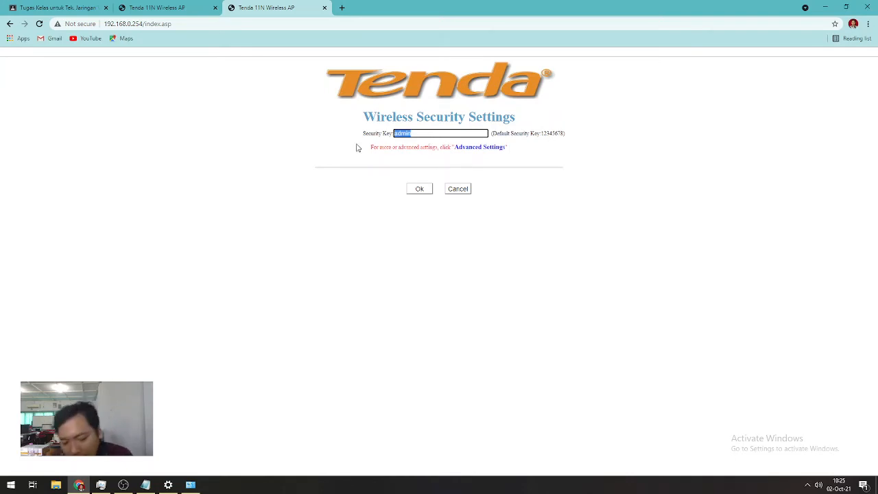
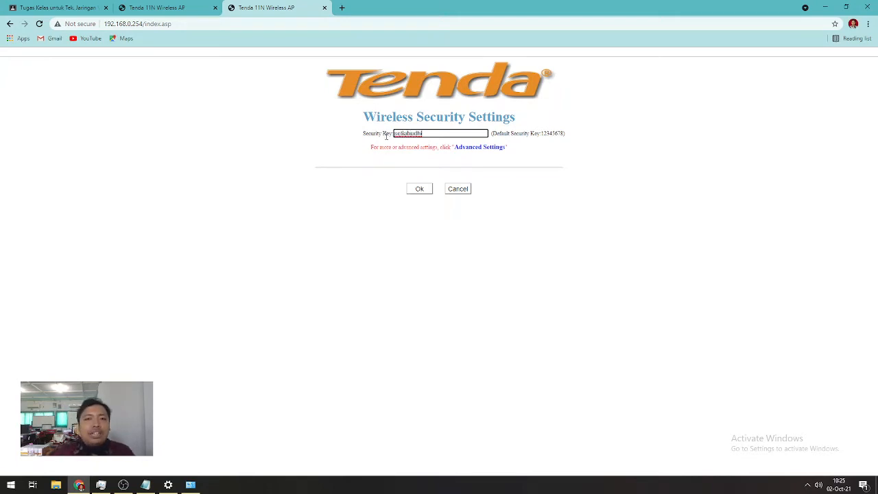
pyautogui.click(420, 192)
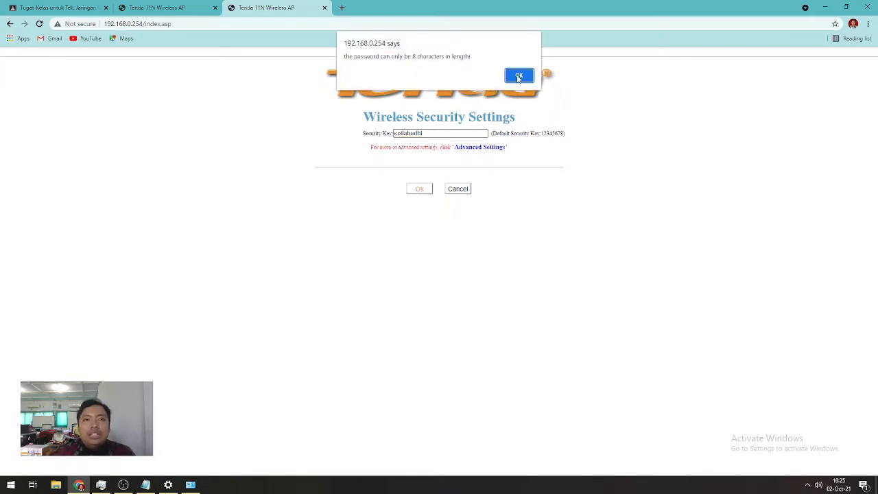
pyautogui.click(519, 74)
pyautogui.click(420, 191)
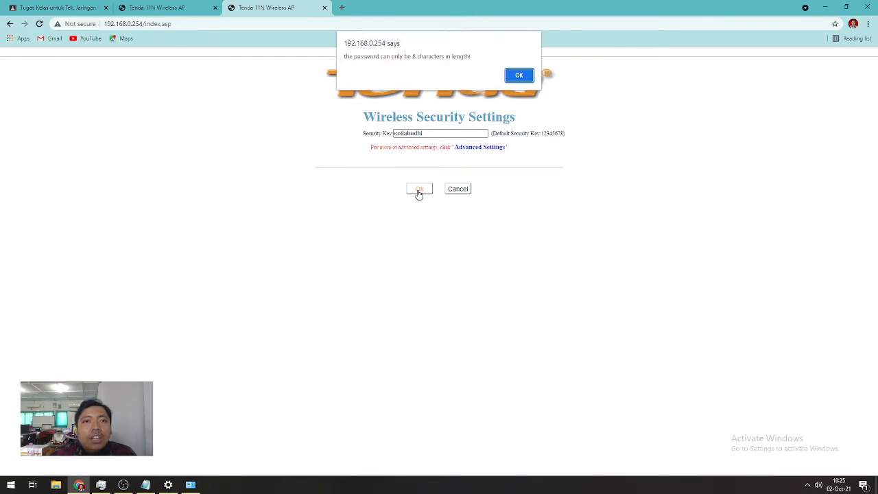
pyautogui.click(519, 74)
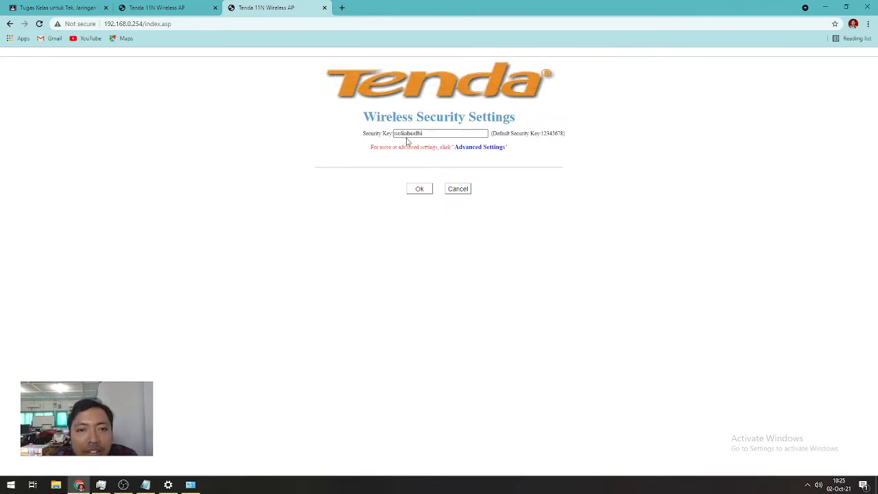
# Shorten the wireless security key to its first eight characters and save it.
pyautogui.click(427, 134)
pyautogui.press('BackSpace')
pyautogui.press('BackSpace')
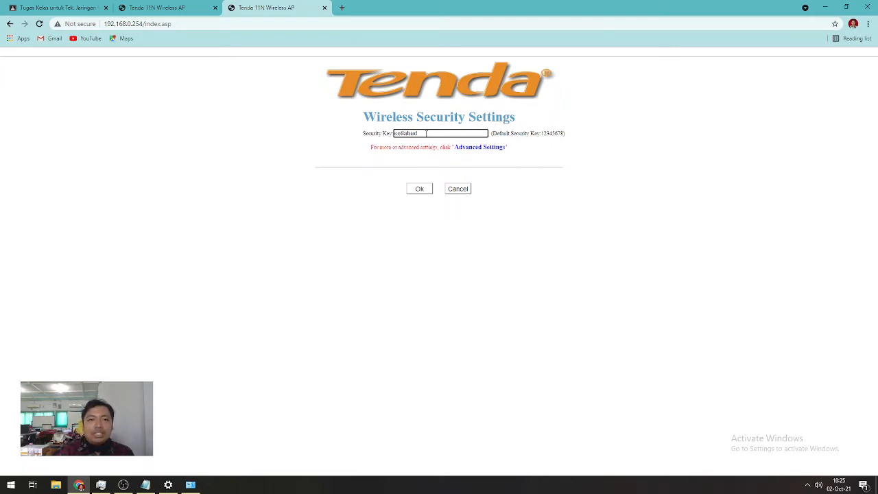
pyautogui.moveTo(427, 134); pyautogui.dragTo(269, 154)
pyautogui.click(425, 143)
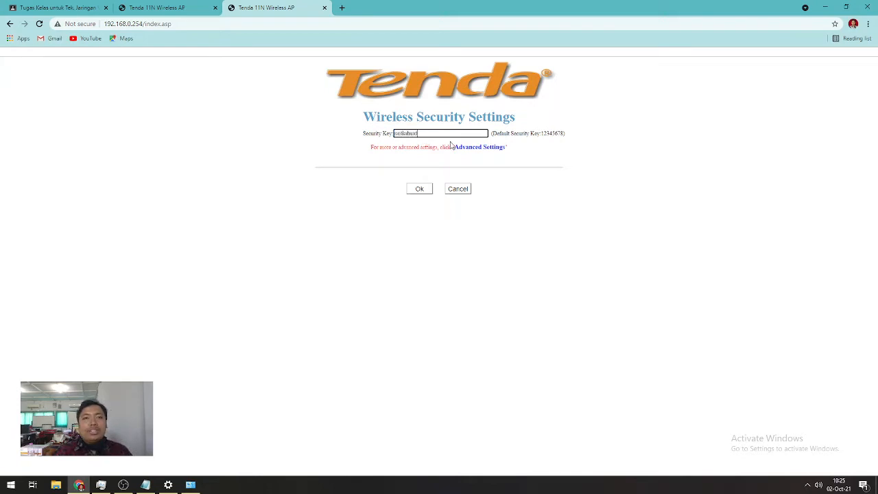
pyautogui.click(425, 190)
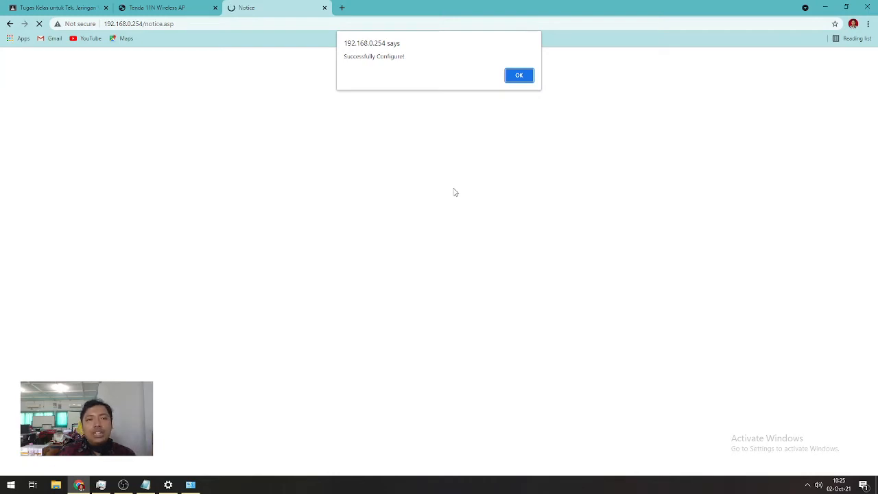
pyautogui.click(515, 79)
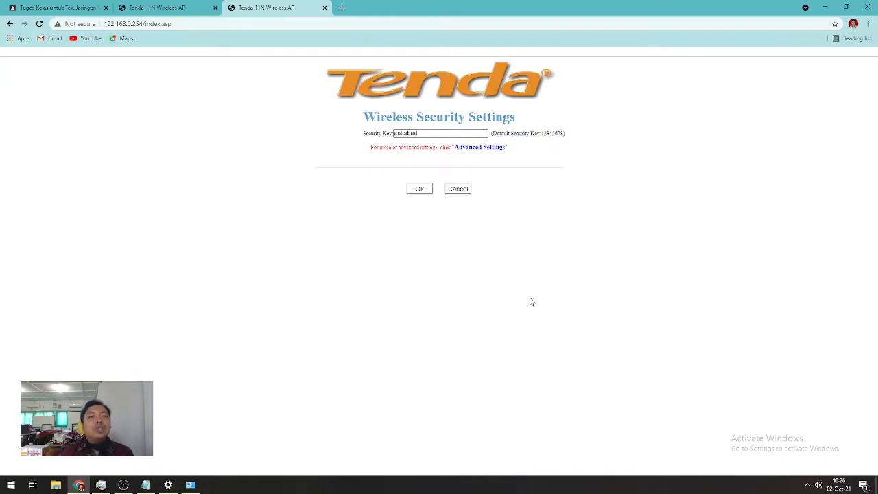
# Open the advanced settings and review the primary SSID and network mode options in the wireless basic settings.
pyautogui.click(473, 149)
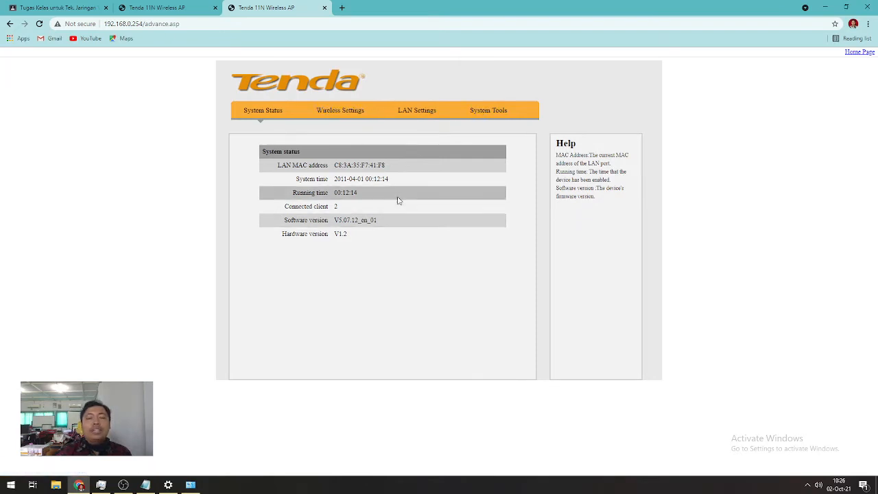
pyautogui.click(338, 115)
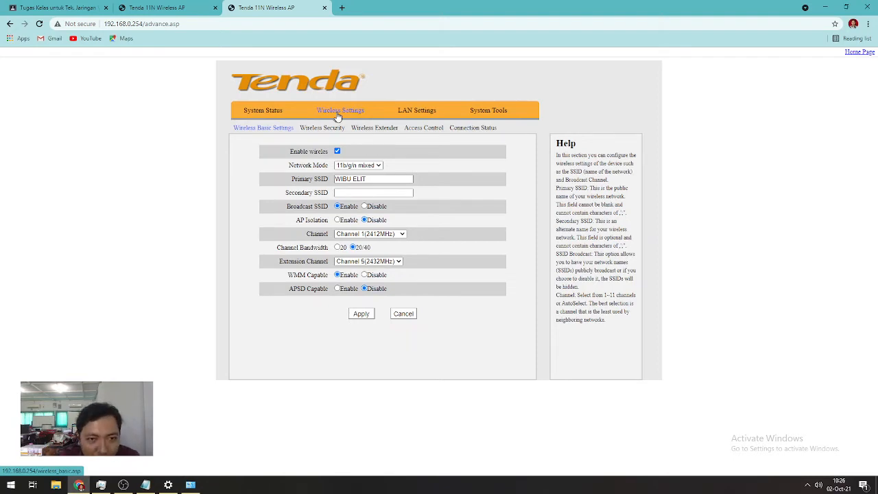
pyautogui.tripleClick(376, 180)
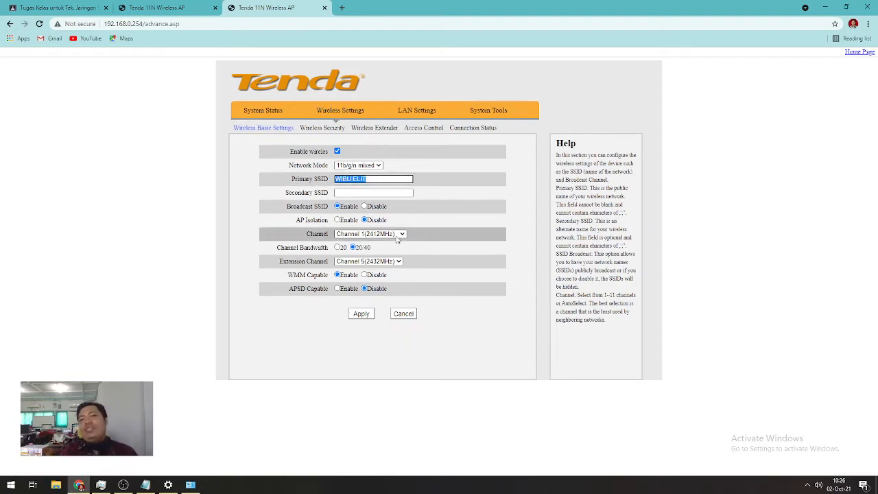
pyautogui.click(239, 204)
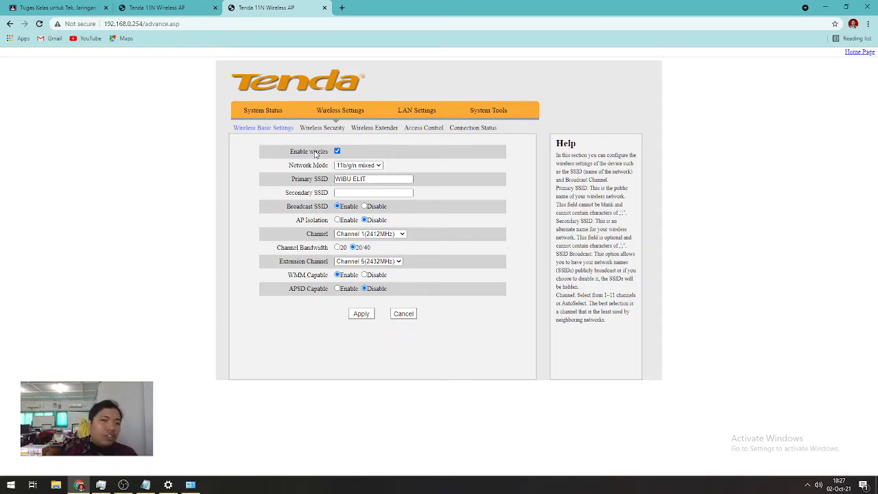
pyautogui.click(374, 167)
pyautogui.click(369, 197)
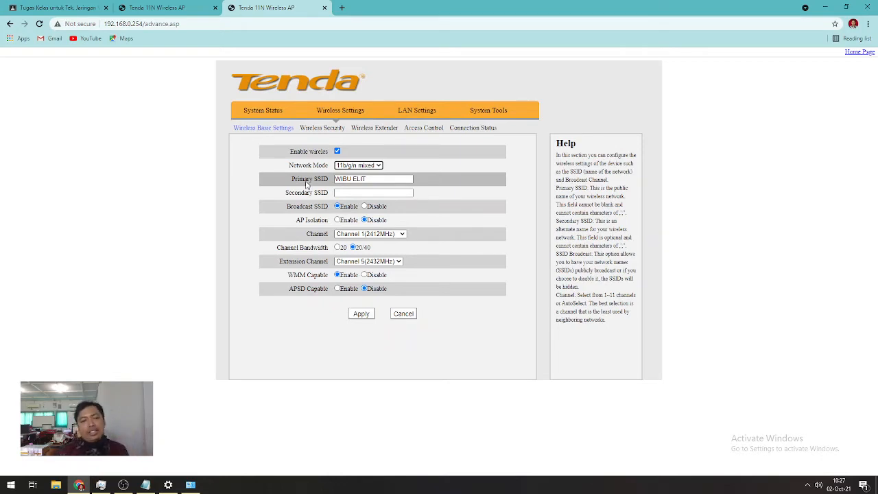
# Switch to Notepad and add the note "SSID = Service Set Identifier (NAMA WIFI)" below the password line, leaving a blank line between them.
pyautogui.click(146, 485)
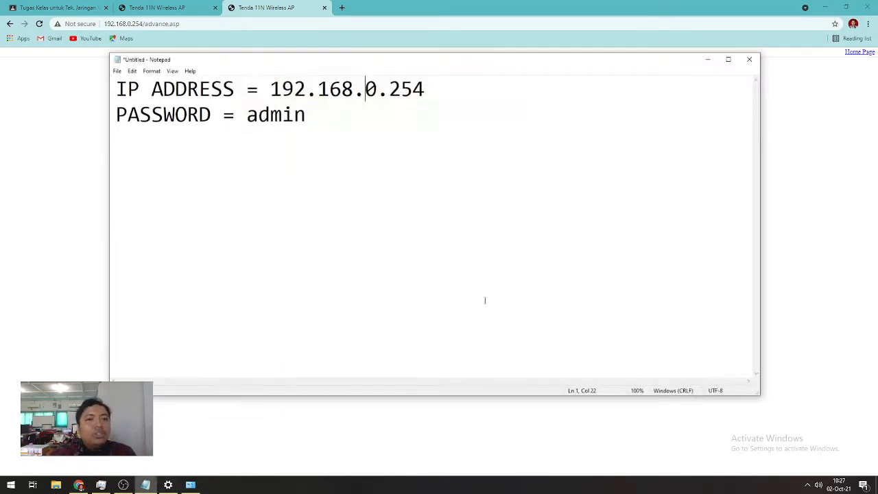
pyautogui.click(341, 120)
pyautogui.press('Return')
pyautogui.press('Return')
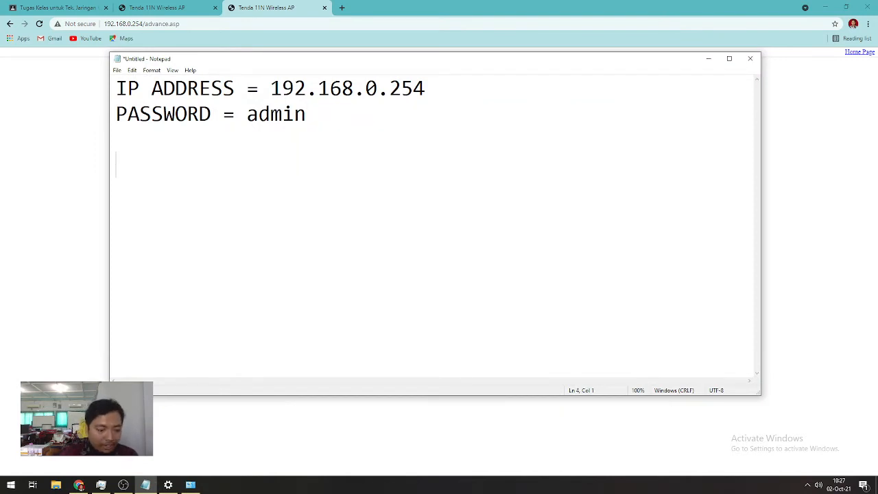
pyautogui.write('SSID -')
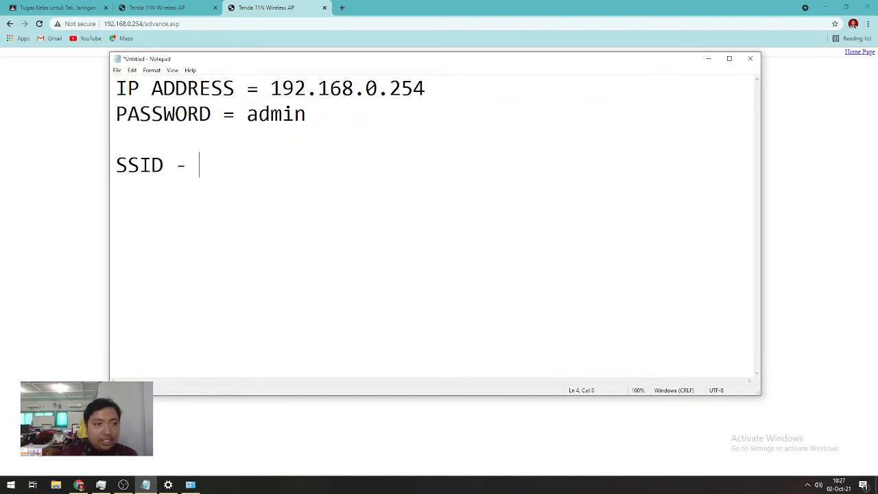
pyautogui.press('BackSpace')
pyautogui.press('BackSpace')
pyautogui.write('= Ser')
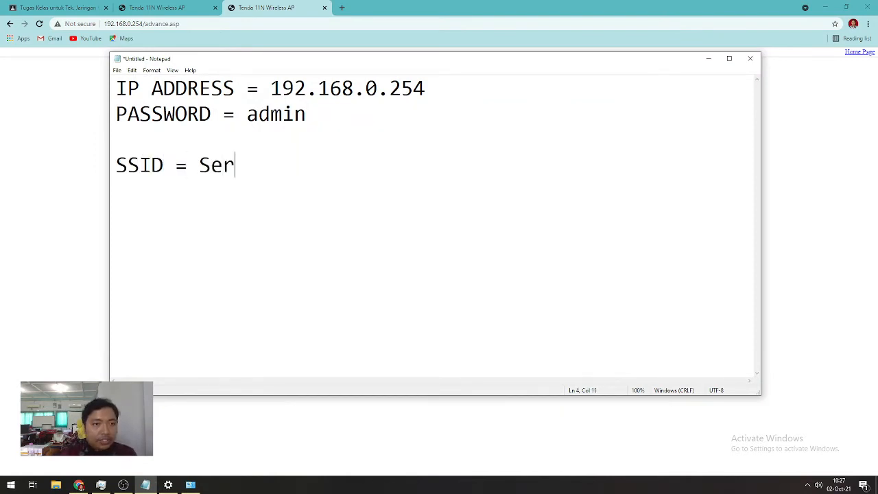
pyautogui.write('vice')
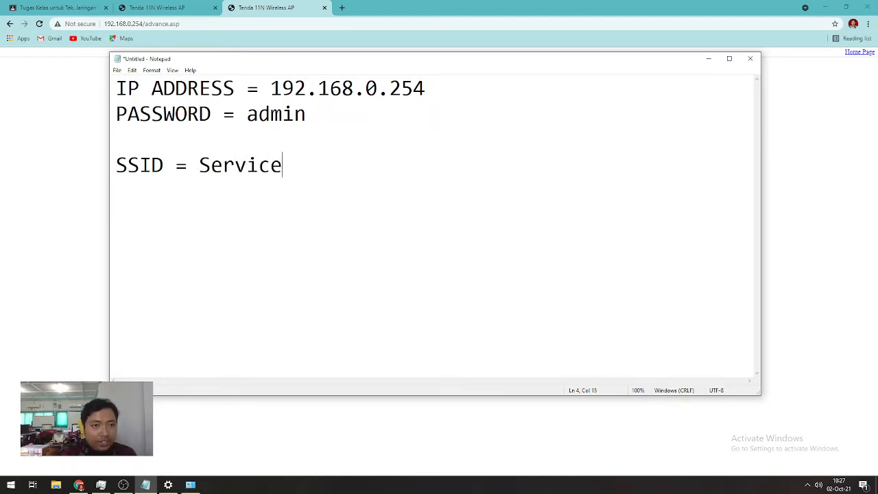
pyautogui.write(' Set Ide')
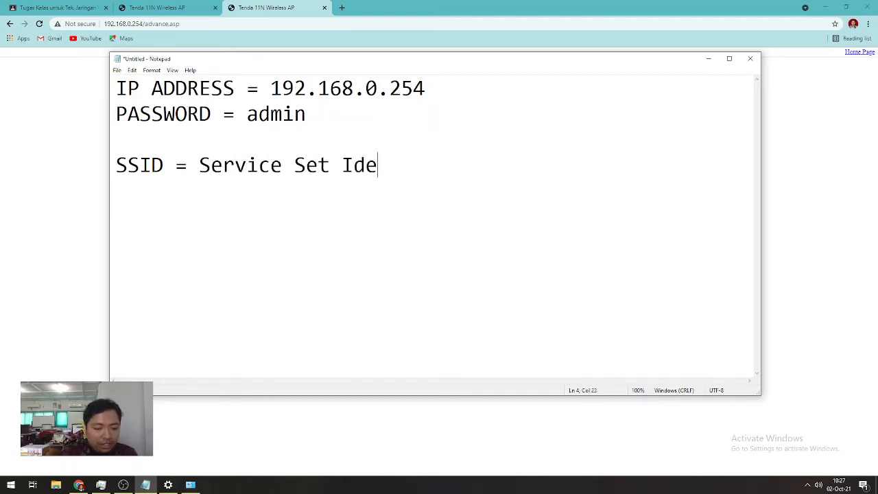
pyautogui.write('ntidier')
pyautogui.press('BackSpace')
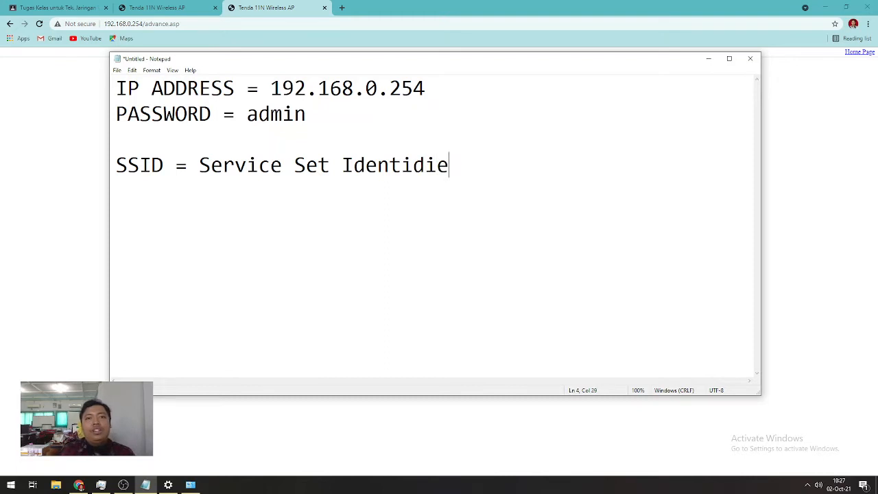
pyautogui.press('BackSpace')
pyautogui.press('BackSpace')
pyautogui.press('BackSpace')
pyautogui.write('fier')
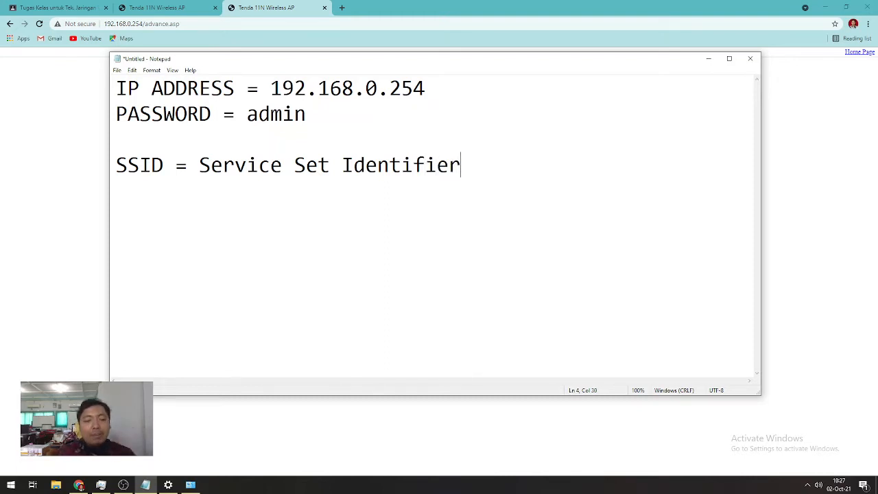
pyautogui.write(' (NAMA ')
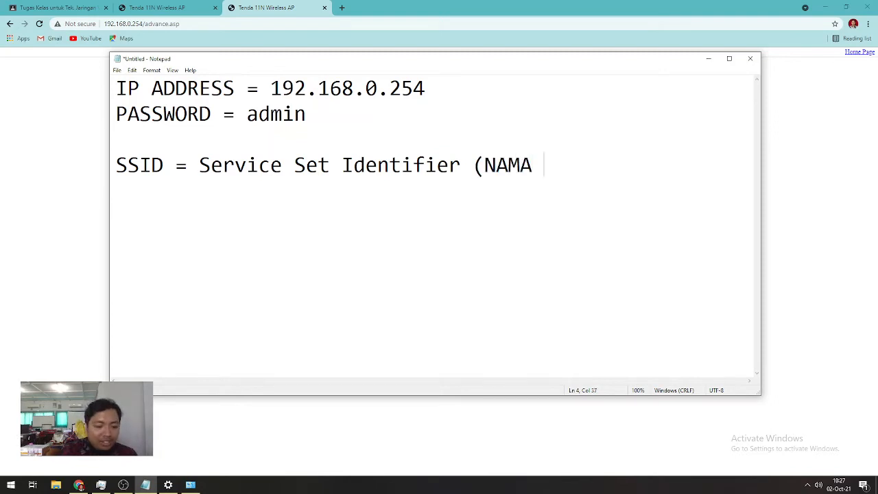
pyautogui.write('WIFI)')
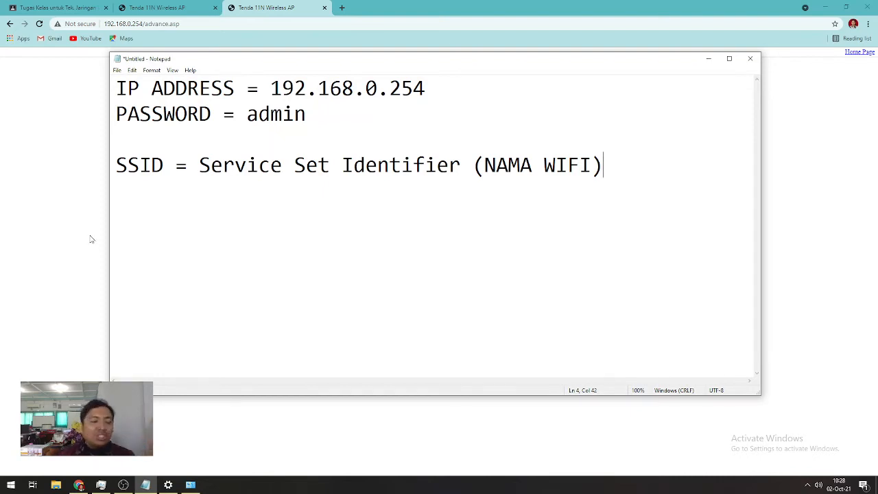
# Switch back to Chrome and change the primary SSID to "Wifi Setiabudhi" in the wireless basic settings.
pyautogui.hotkey('alt', 'Tab')
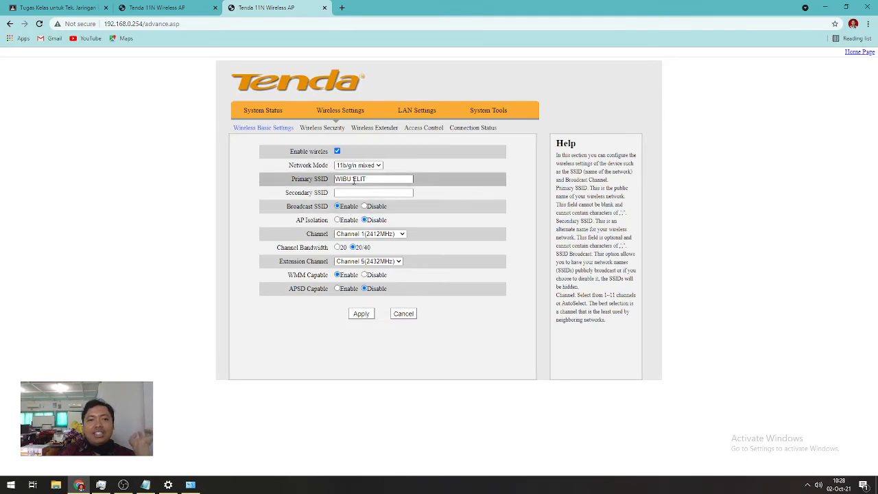
pyautogui.moveTo(367, 179); pyautogui.dragTo(290, 180)
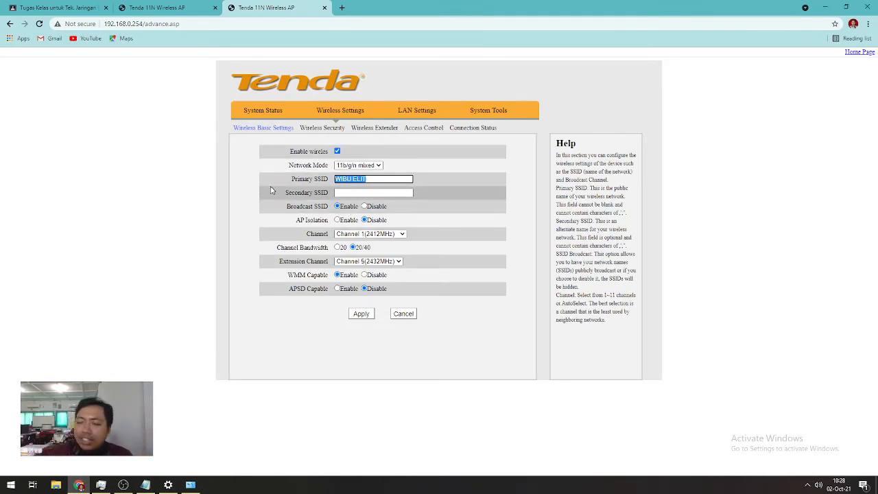
pyautogui.press('BackSpace')
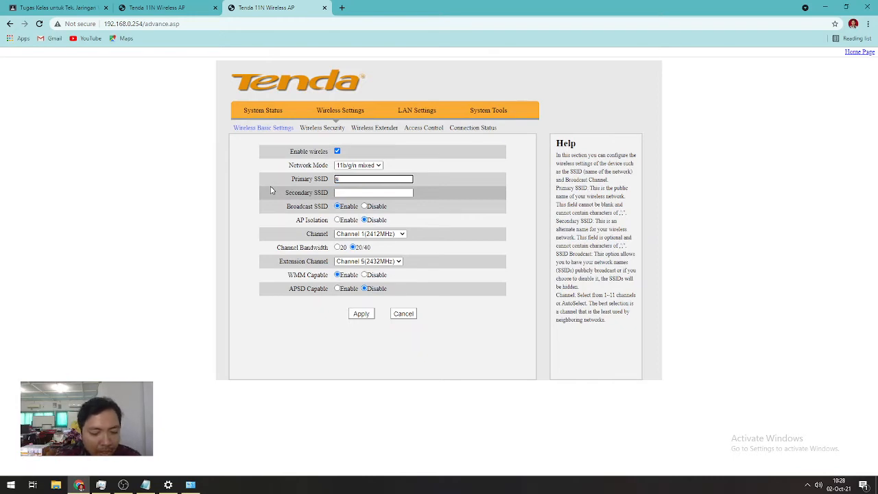
pyautogui.write('W')
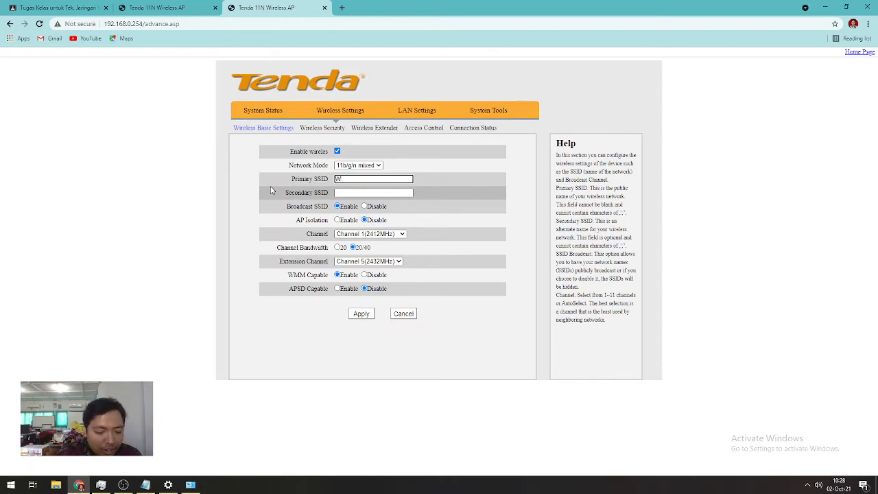
pyautogui.write('ifi Setiabudh')
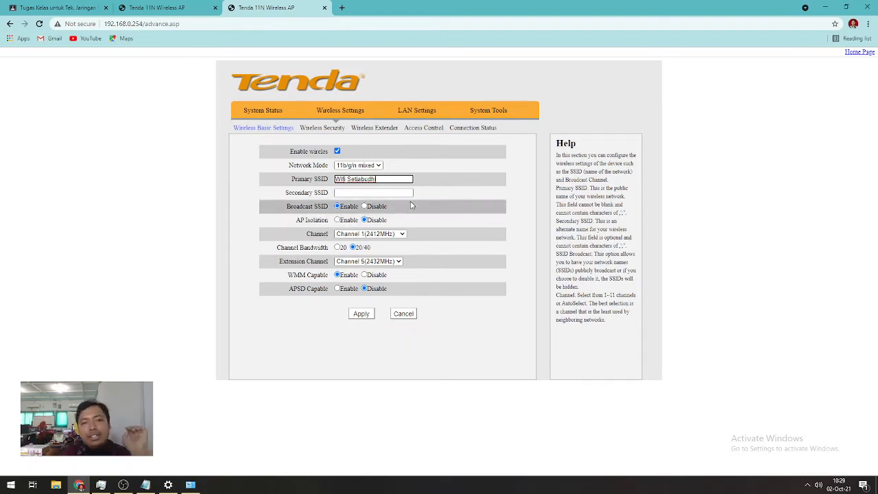
# Set the wireless channel to AutoSelect and apply the wireless basic settings, accepting the SSID change notice.
pyautogui.click(389, 237)
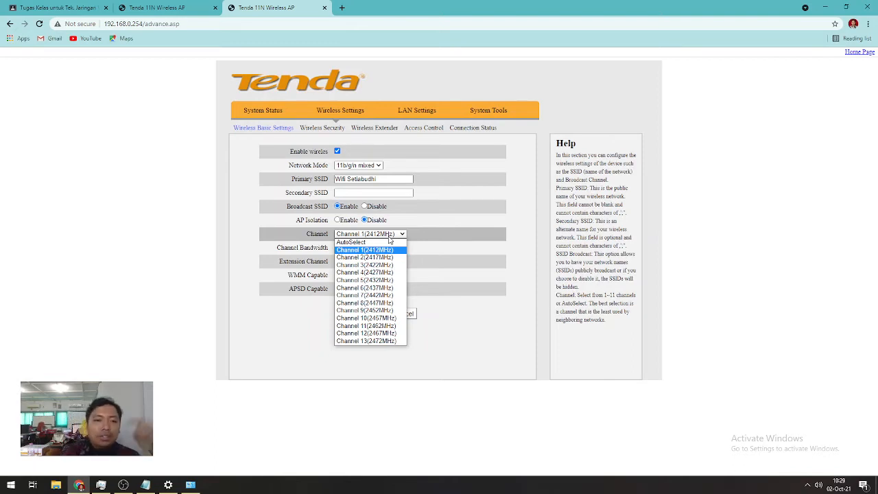
pyautogui.click(383, 244)
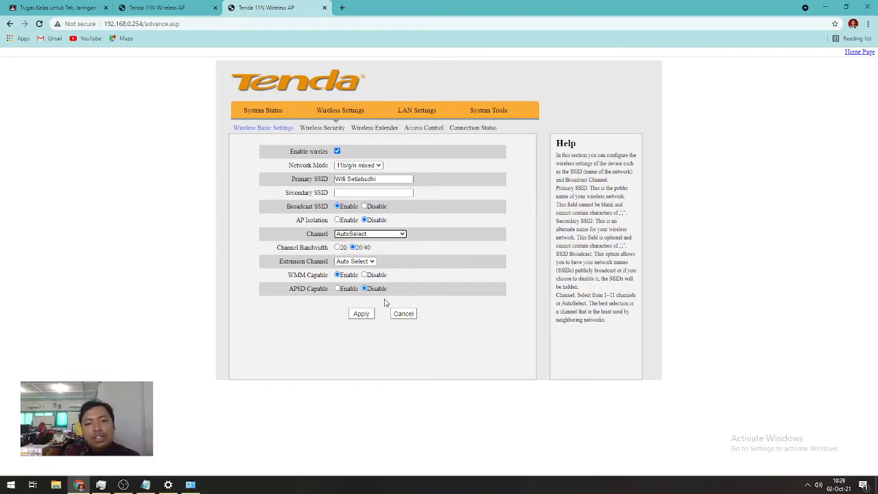
pyautogui.click(399, 278)
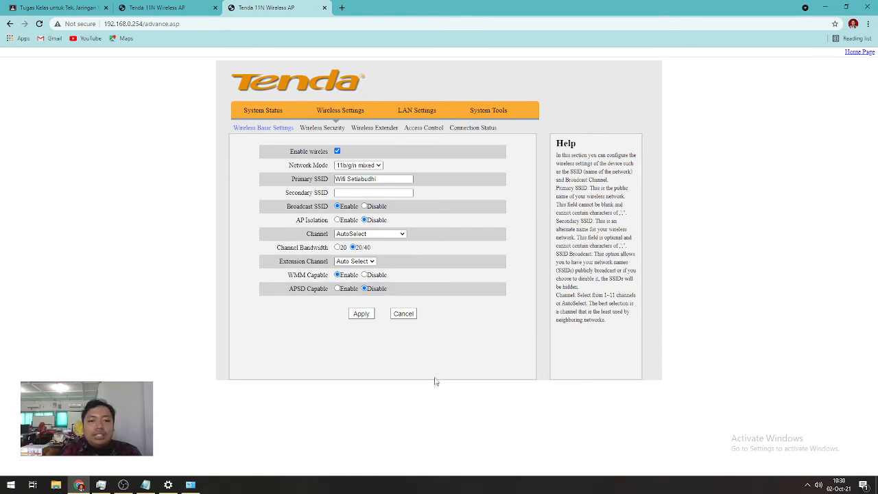
pyautogui.click(374, 320)
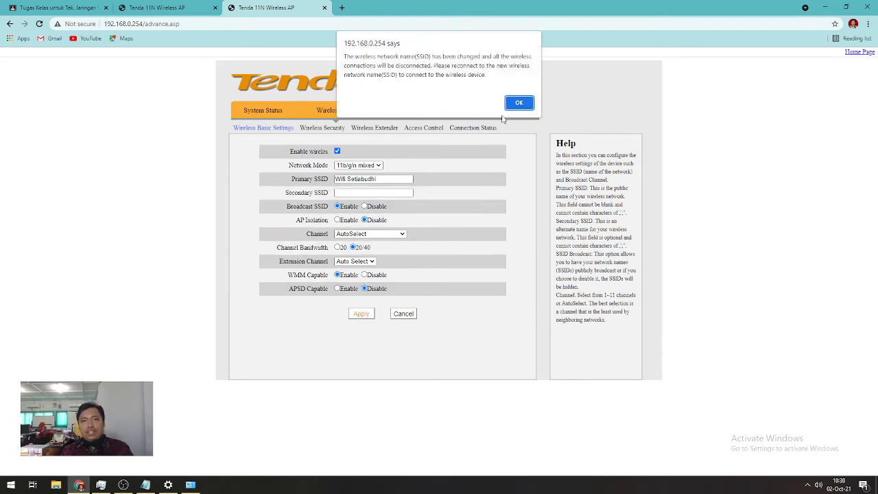
pyautogui.click(517, 103)
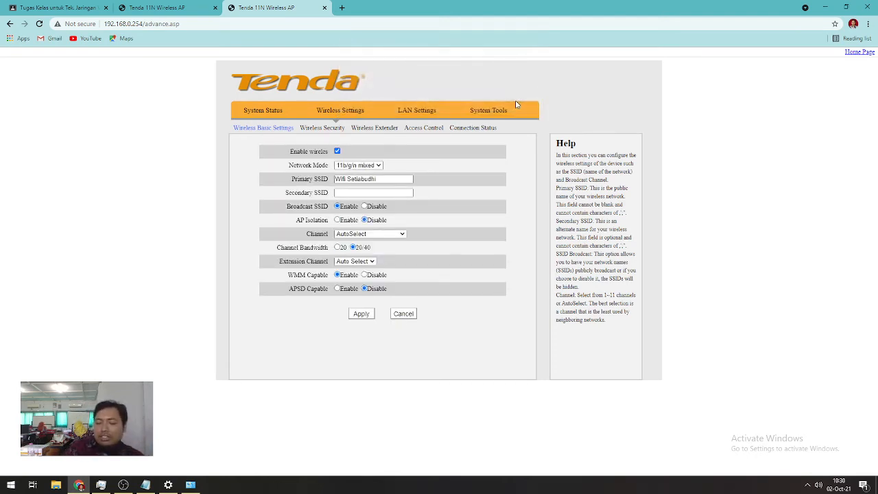
# Switch to the Network Connections window and enable the Wi-Fi 2 adapter.
pyautogui.click(191, 485)
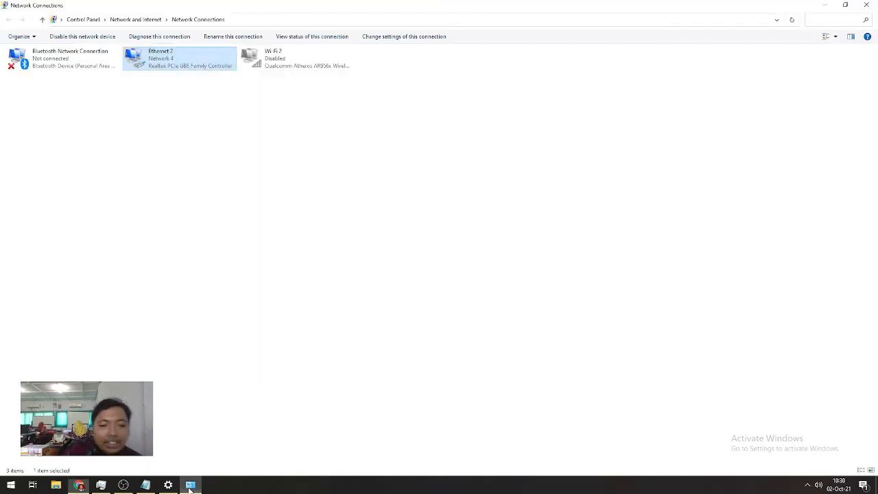
pyautogui.rightClick(289, 66)
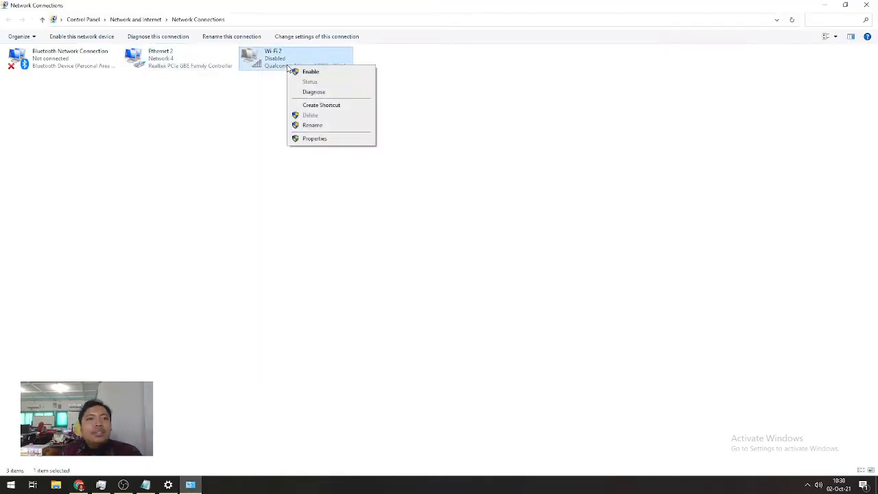
pyautogui.click(299, 71)
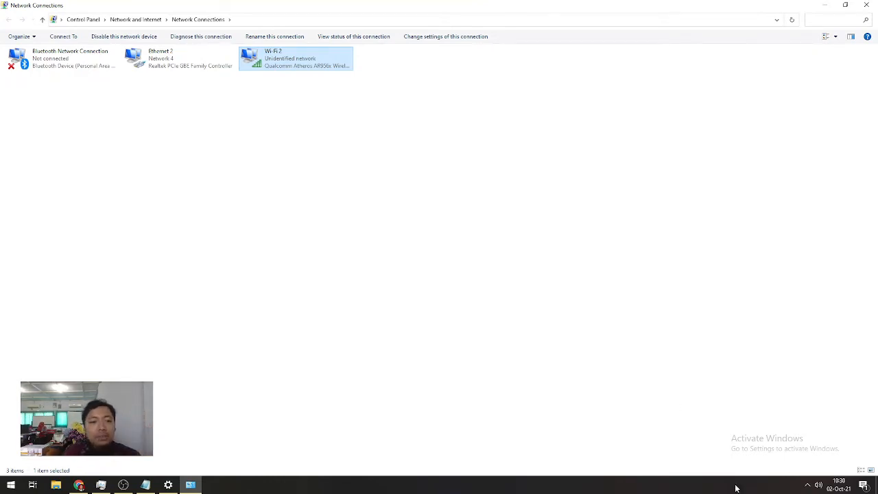
# Look through the computer's available wireless networks for the Wifi Setiabudhi network and close the list.
pyautogui.click(808, 486)
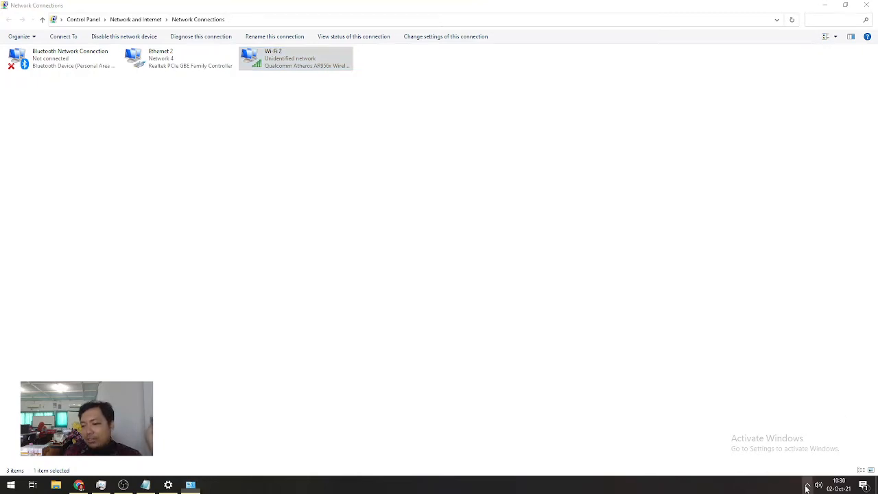
pyautogui.click(799, 449)
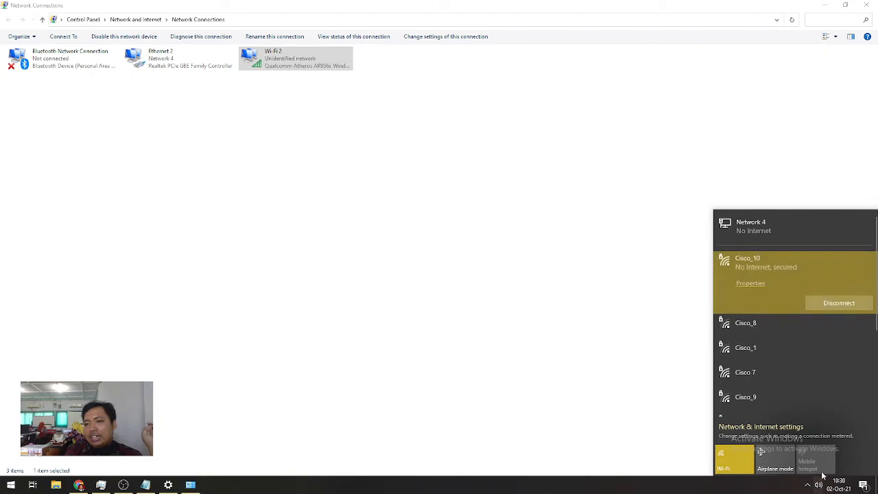
pyautogui.scroll(-3, 790, 343)
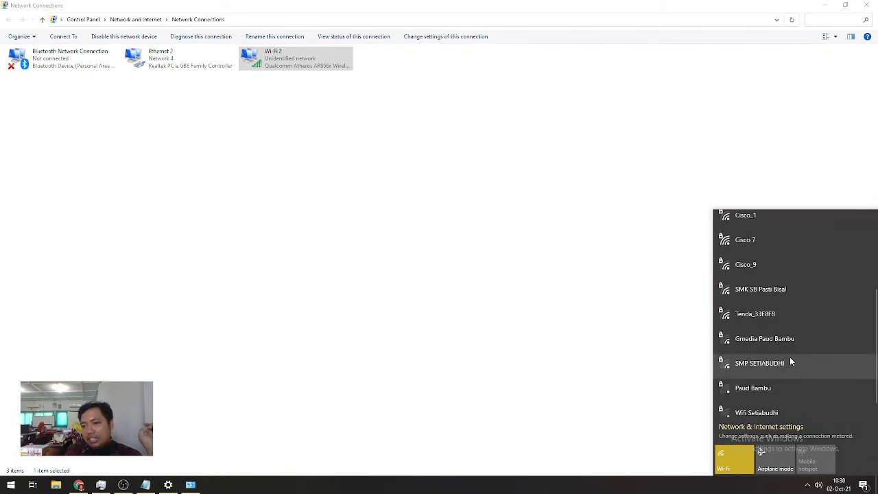
pyautogui.click(530, 362)
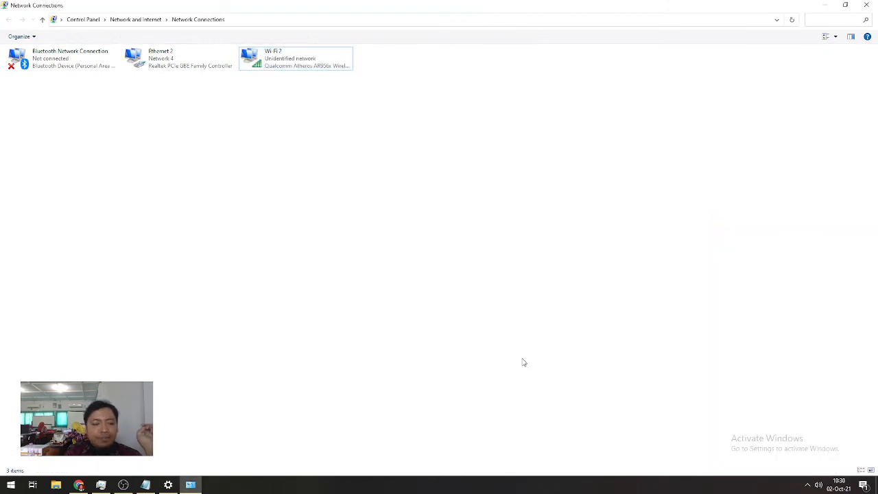
# Switch to Chrome, reapply the wireless basic settings and check the available wireless networks for Wifi Setiabudhi again.
pyautogui.click(83, 485)
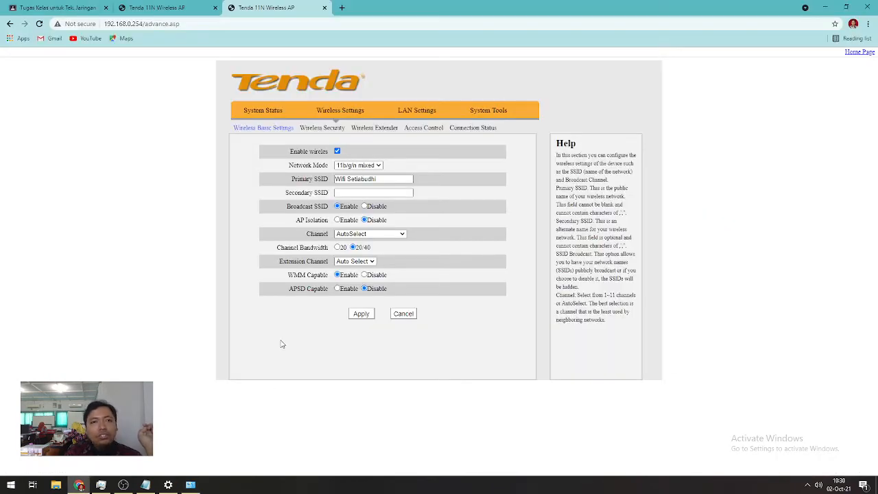
pyautogui.click(367, 317)
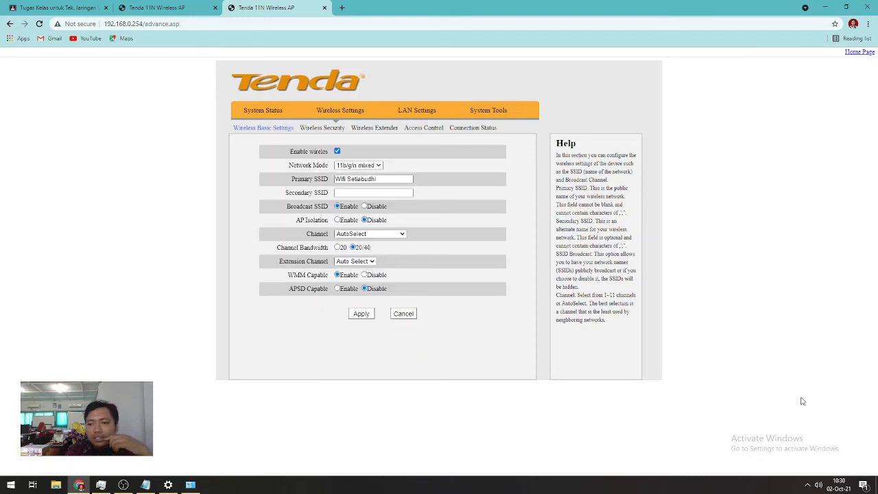
pyautogui.click(808, 486)
pyautogui.click(799, 448)
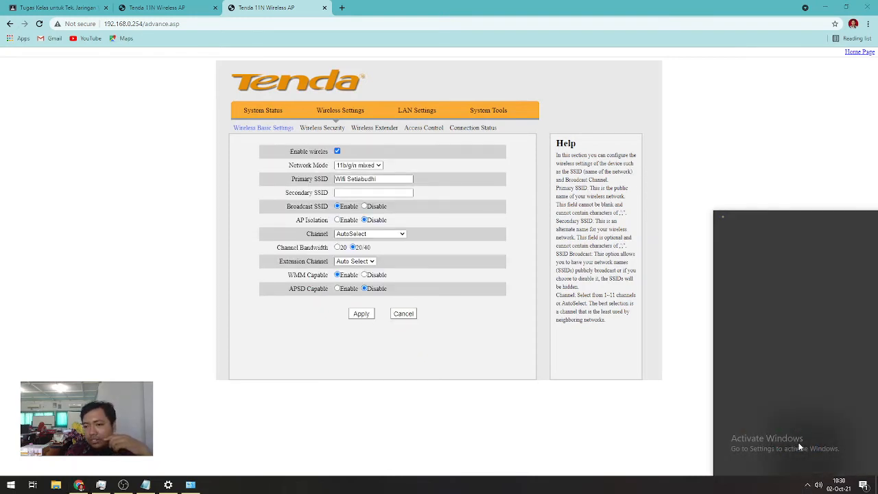
pyautogui.scroll(-1, 819, 408)
pyautogui.scroll(-3, 819, 409)
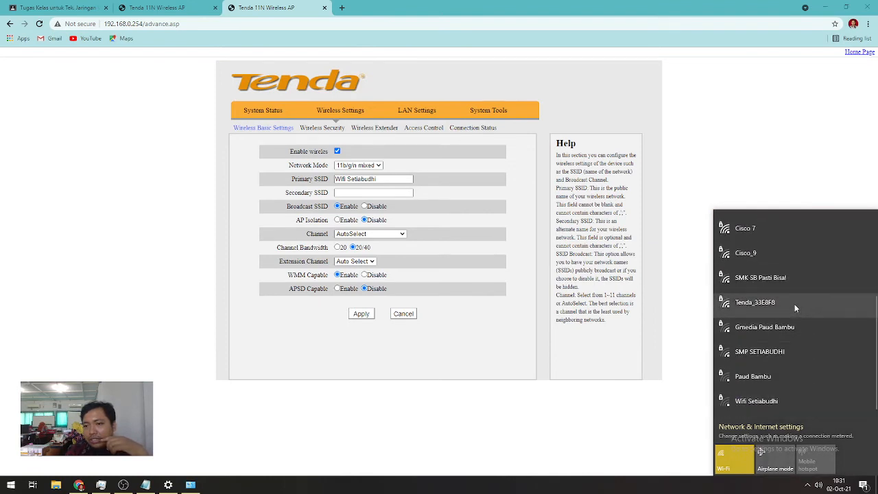
pyautogui.scroll(1, 782, 390)
pyautogui.scroll(-1, 781, 388)
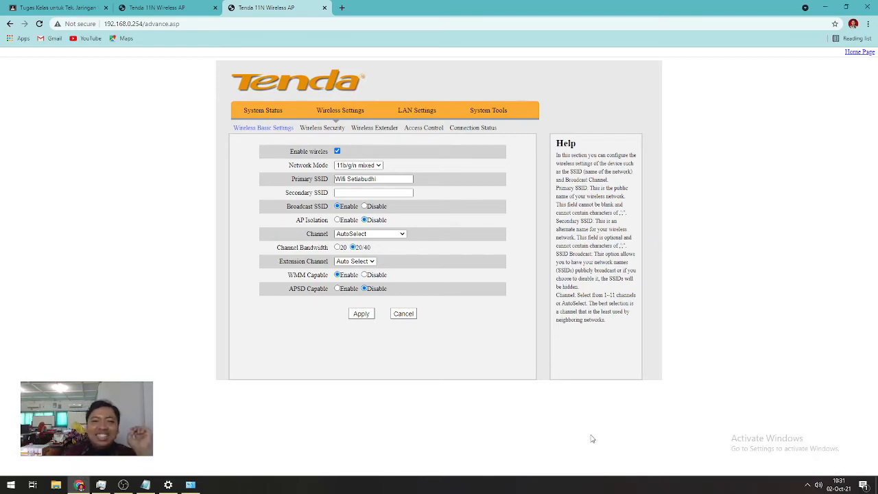
pyautogui.click(593, 437)
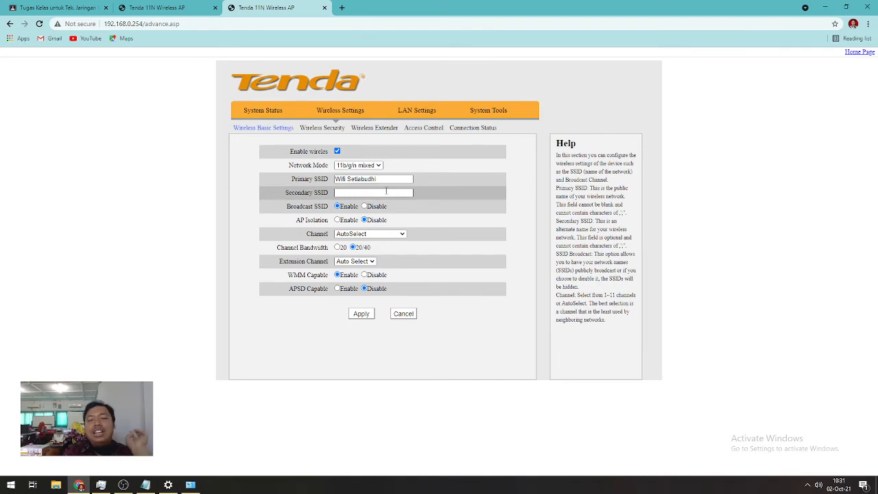
# Set the wireless security mode to WPA2 - PSK, enter a new security key and apply the wireless security settings.
pyautogui.click(323, 128)
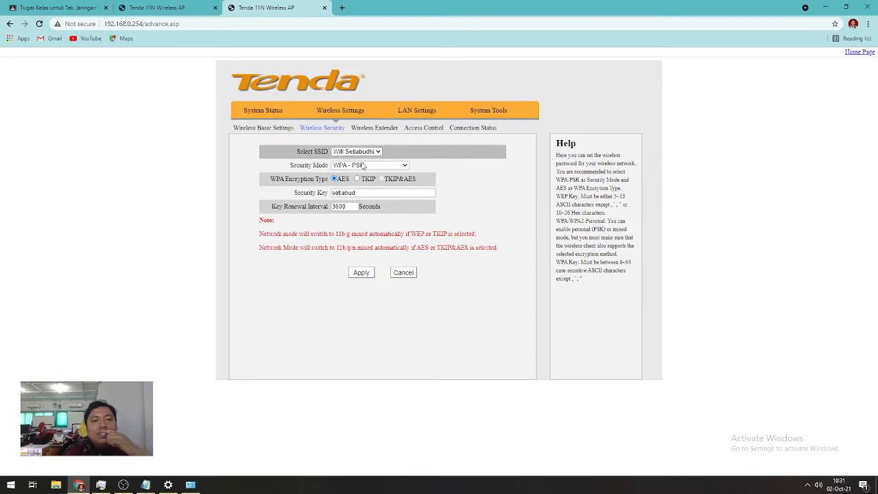
pyautogui.click(363, 166)
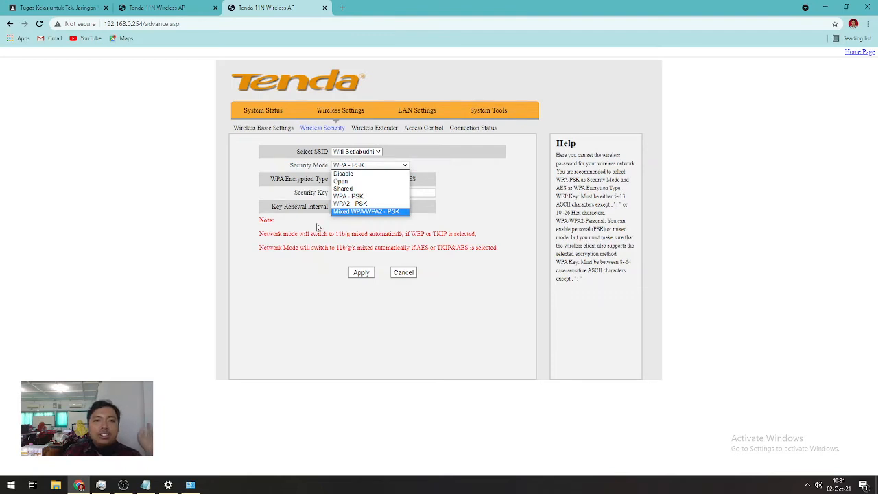
pyautogui.click(366, 204)
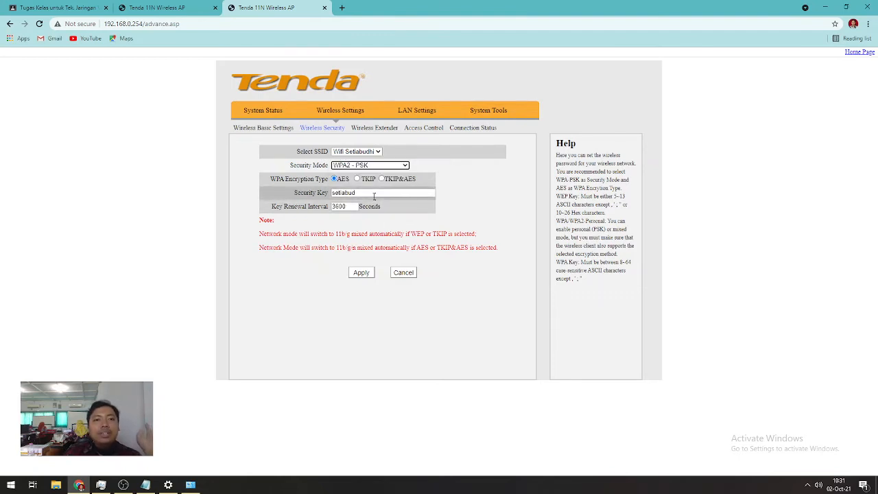
pyautogui.moveTo(374, 196); pyautogui.dragTo(233, 218)
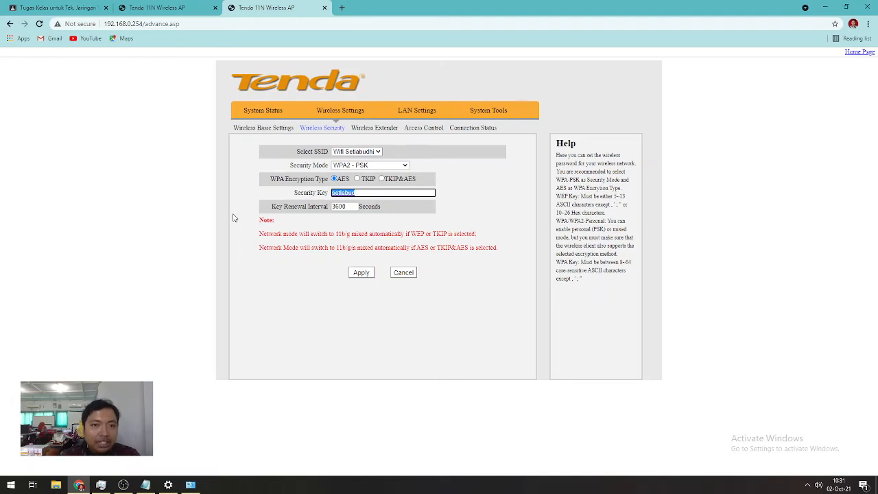
pyautogui.press('Right')
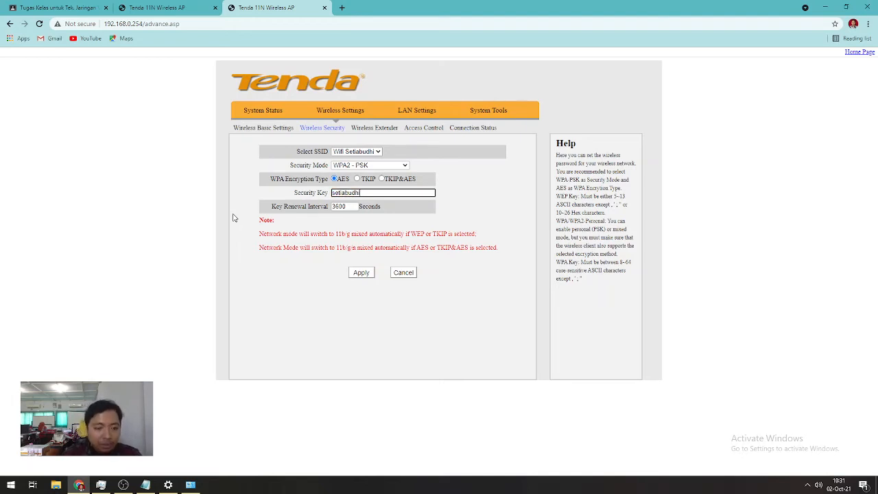
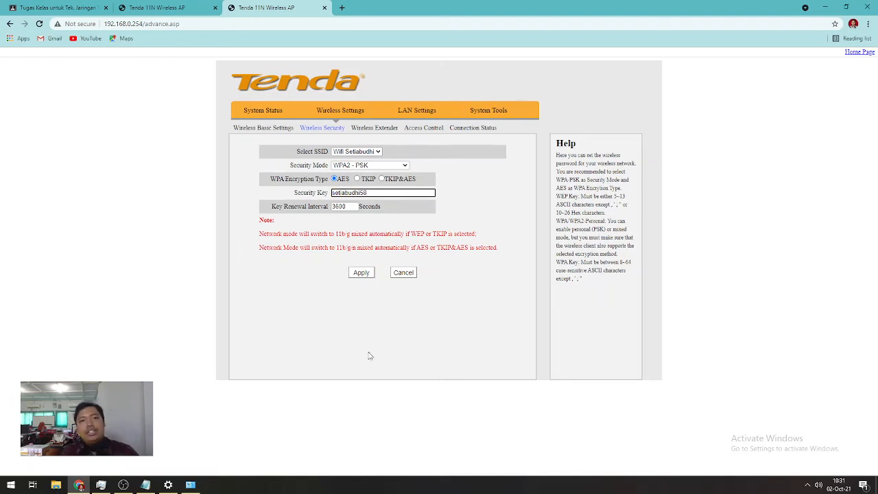
pyautogui.click(371, 341)
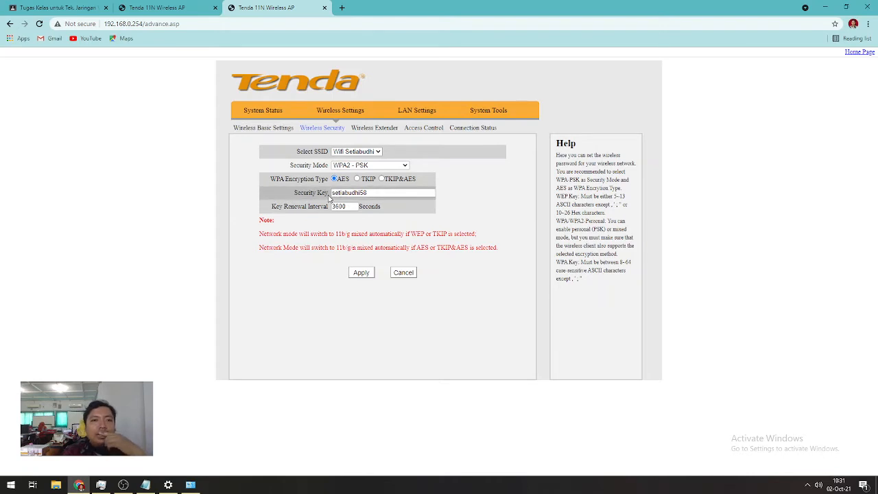
pyautogui.click(365, 274)
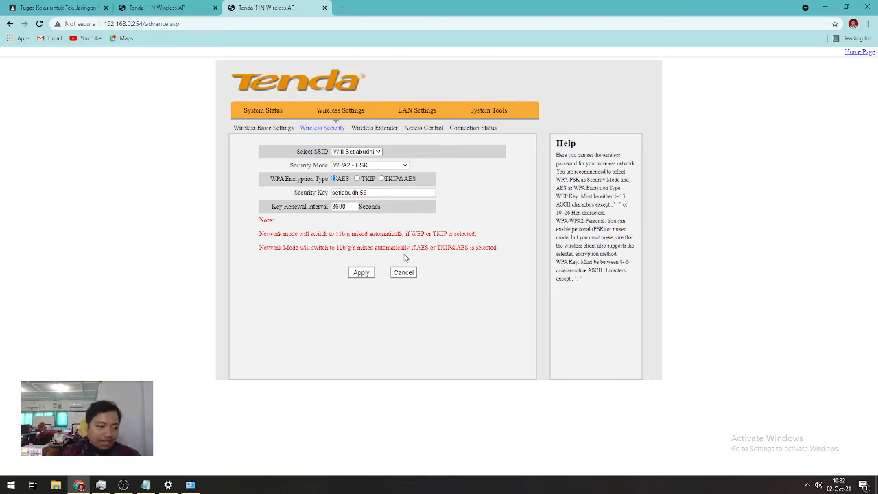
# Look through the Wireless Extender, Access Control and Connection Status pages and return to the wireless basic settings.
pyautogui.click(383, 129)
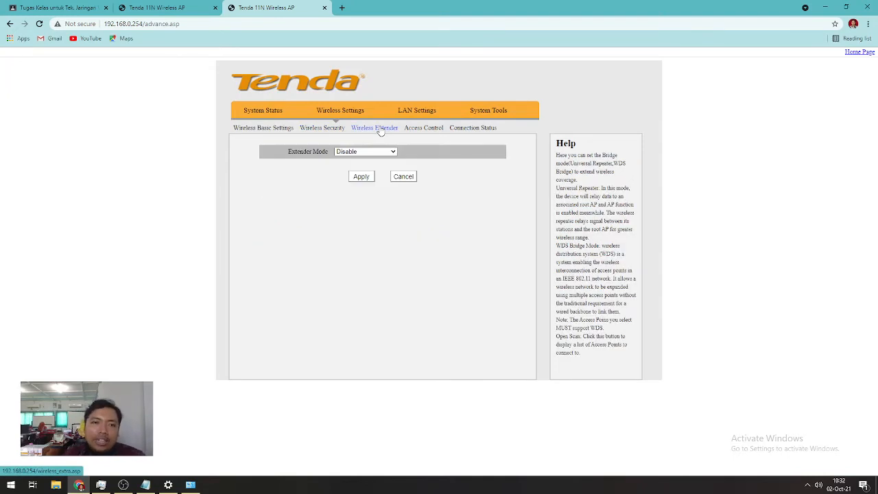
pyautogui.click(415, 131)
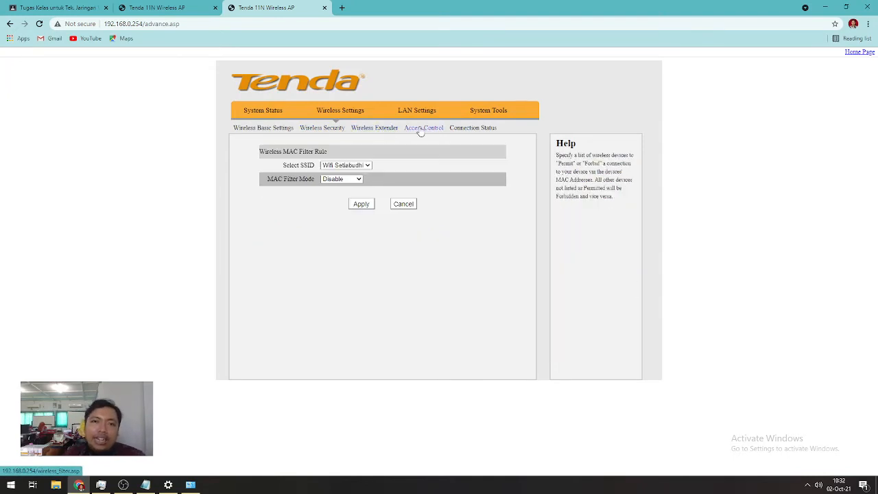
pyautogui.click(479, 130)
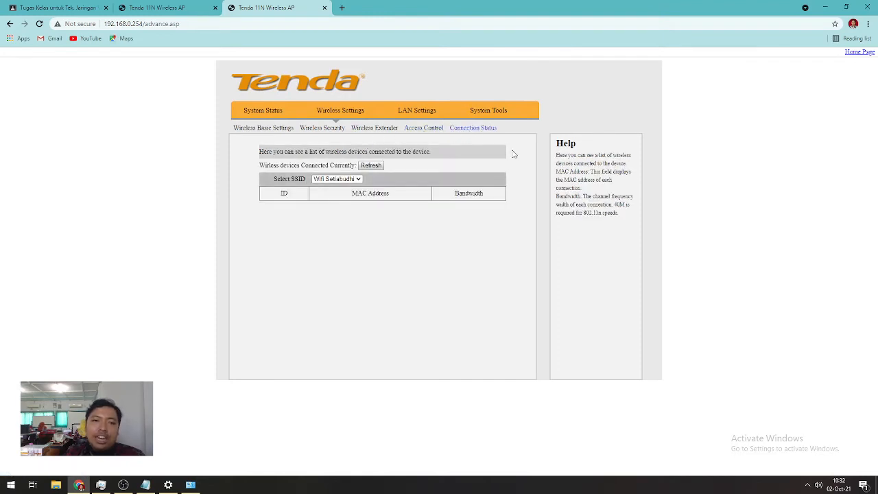
pyautogui.click(384, 131)
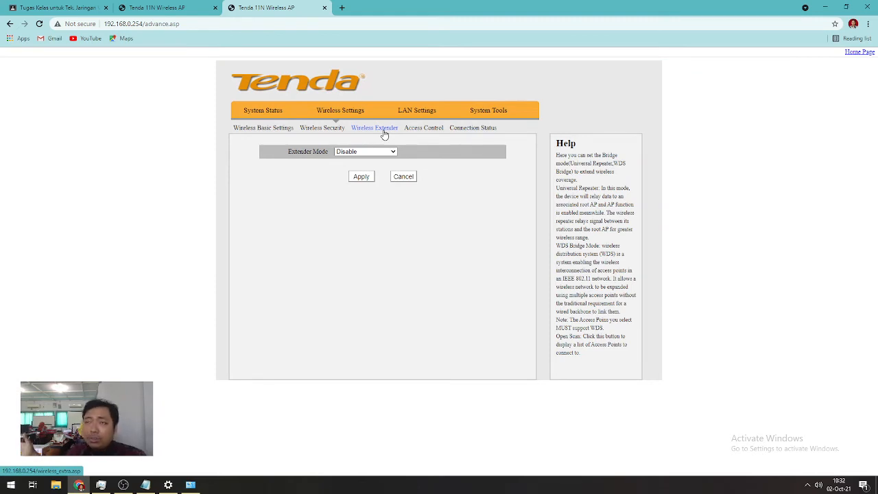
pyautogui.click(346, 118)
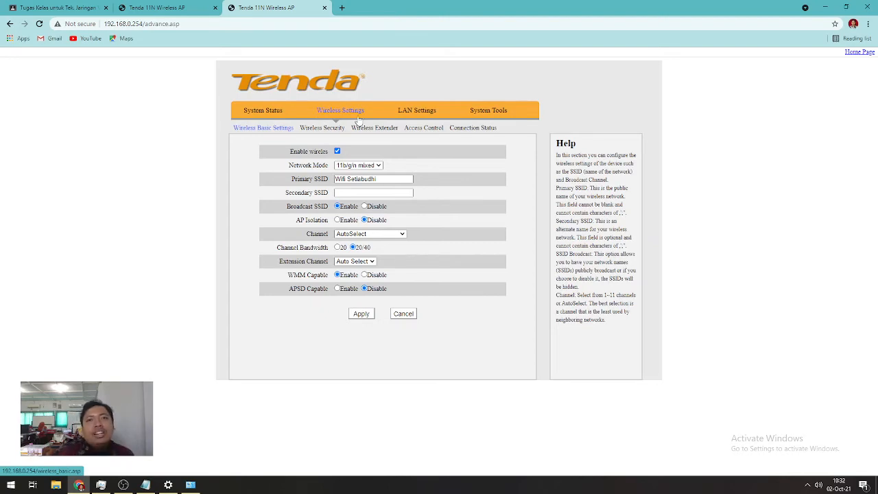
# Open the LAN settings and view the available address mode options.
pyautogui.click(409, 112)
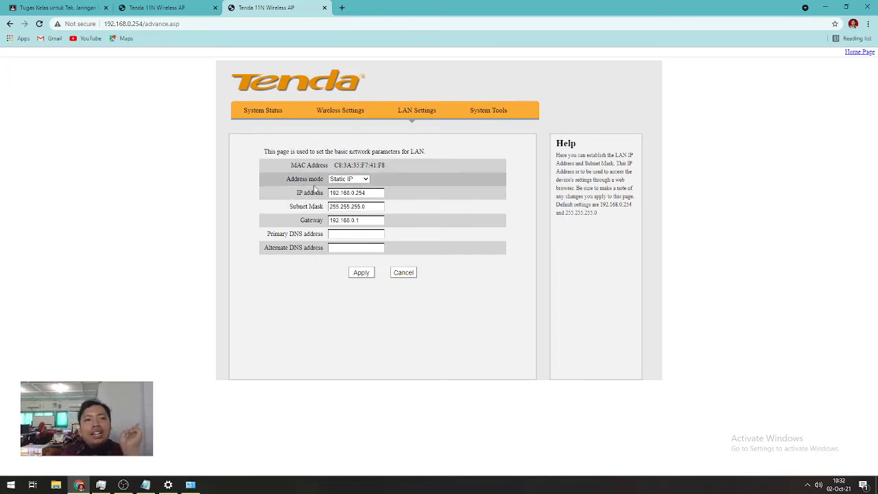
pyautogui.click(359, 181)
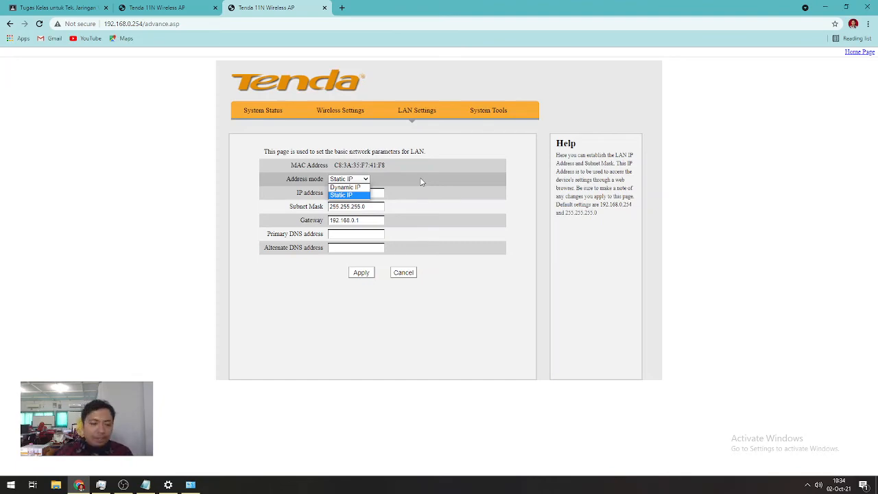
pyautogui.click(126, 487)
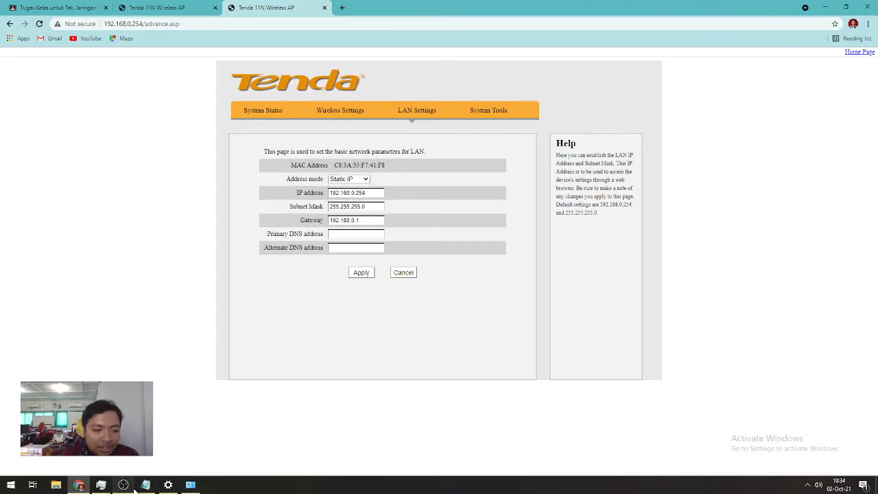
pyautogui.click(79, 485)
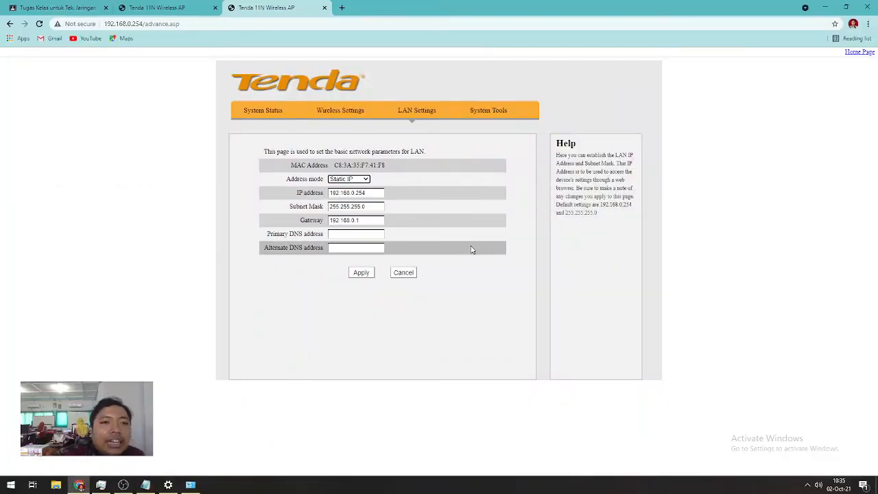
# Switch the LAN address mode to Dynamic IP and back to Static IP.
pyautogui.click(349, 178)
pyautogui.click(346, 193)
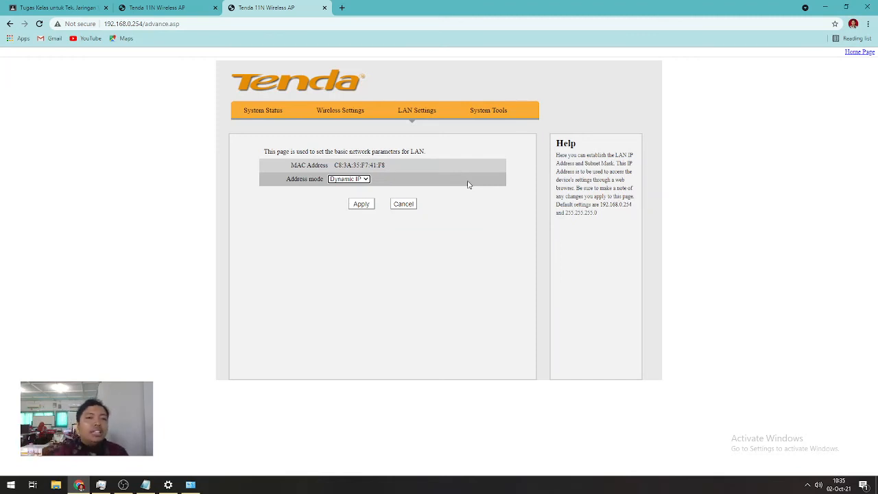
pyautogui.click(359, 179)
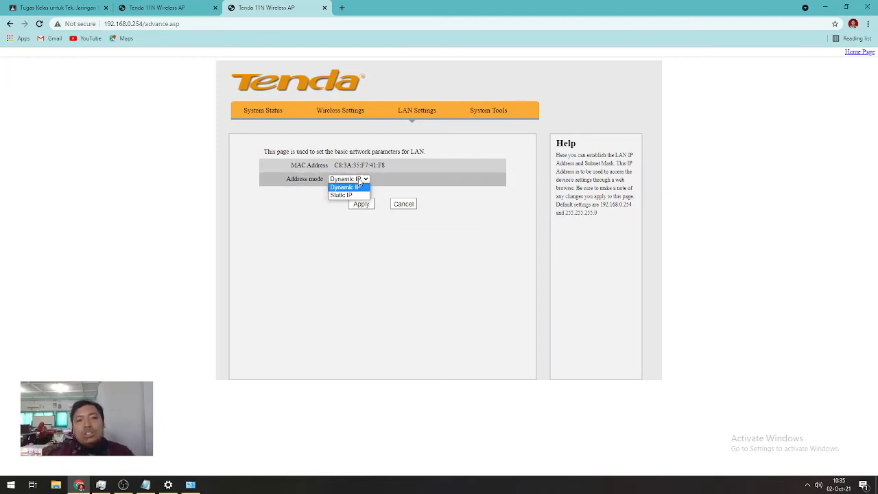
pyautogui.click(356, 196)
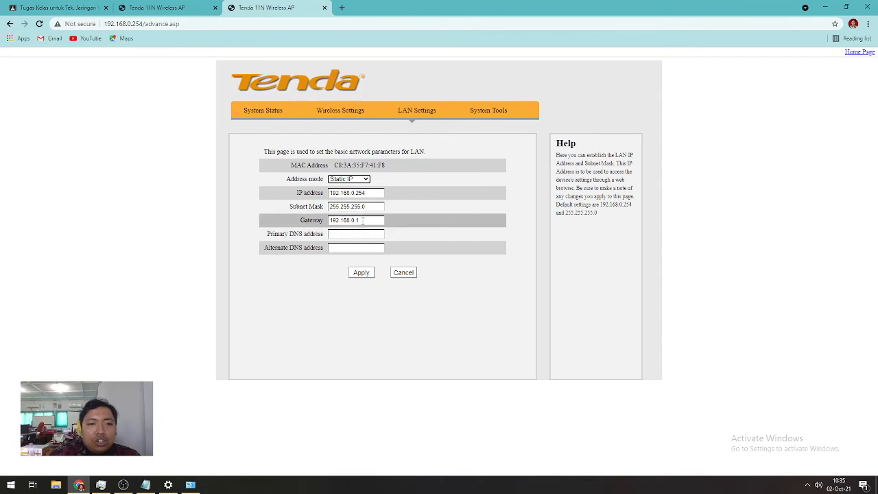
# Set the LAN gateway to 192.168.20.1 and the access point's static IP address to 192.168.20.254.
pyautogui.click(365, 220)
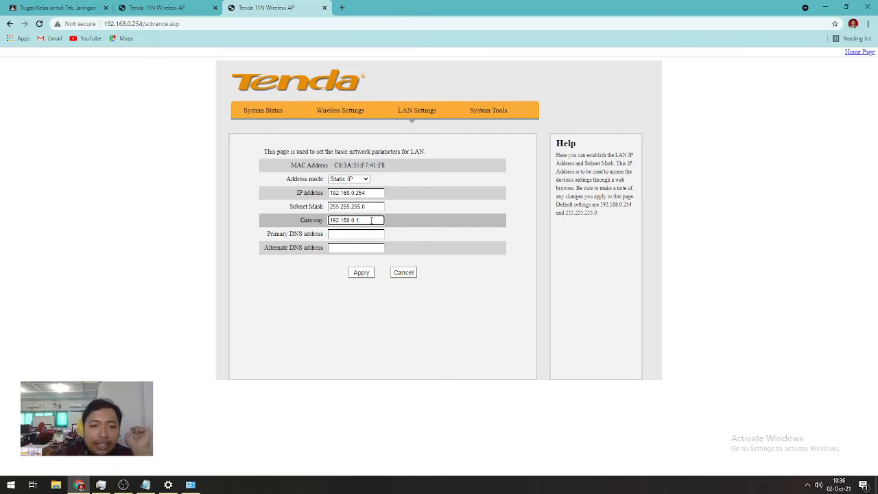
pyautogui.click(350, 193)
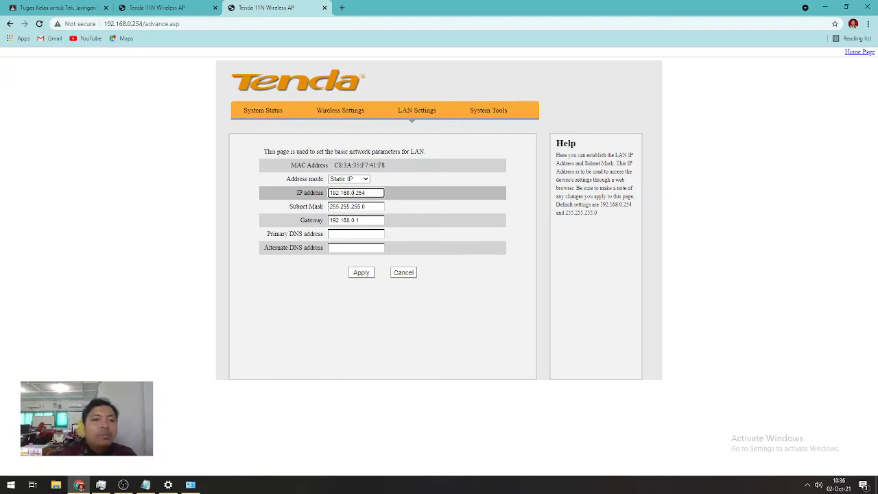
pyautogui.click(353, 220)
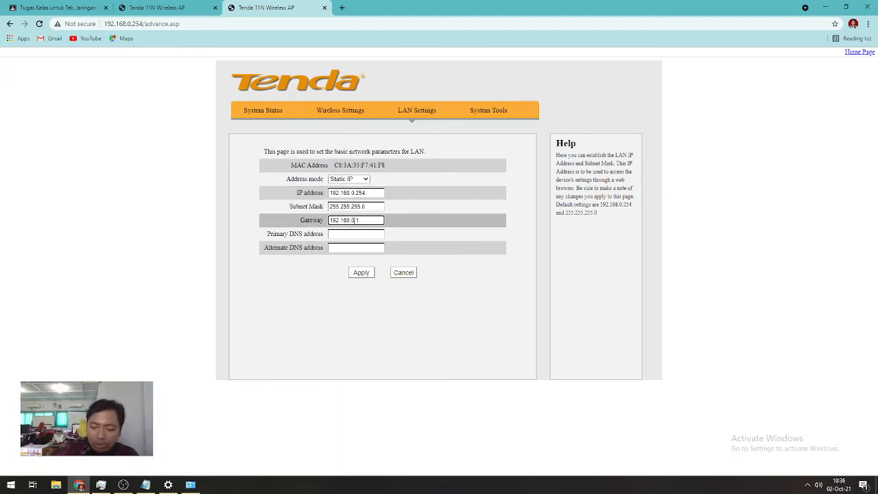
pyautogui.write('2')
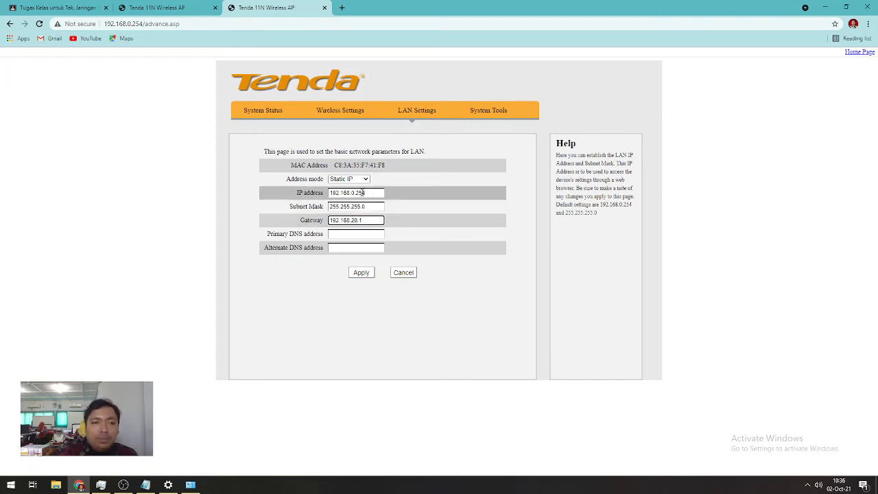
pyautogui.click(356, 193)
pyautogui.write('2')
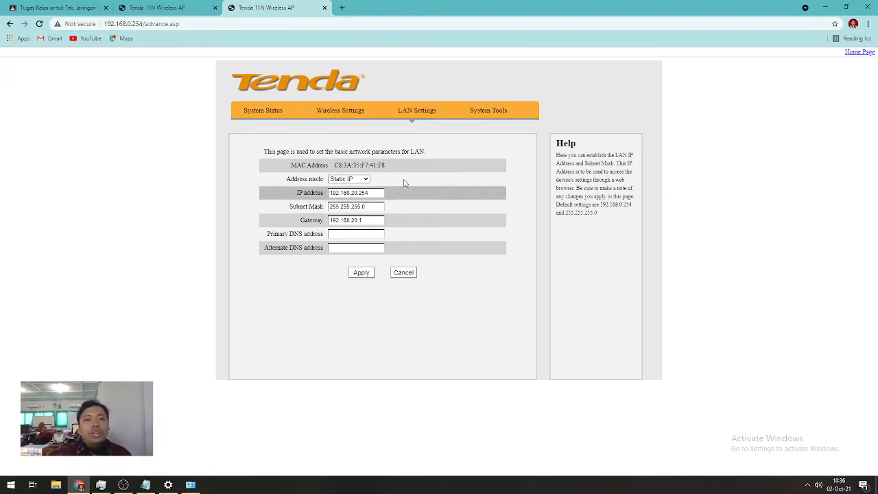
# Set the LAN address mode to Dynamic IP and apply it, accepting the new IP notice.
pyautogui.click(357, 179)
pyautogui.click(353, 186)
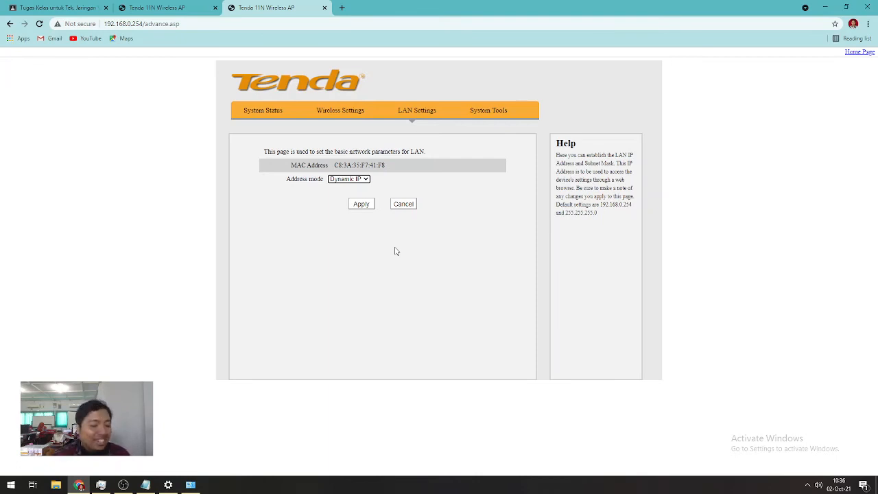
pyautogui.click(363, 205)
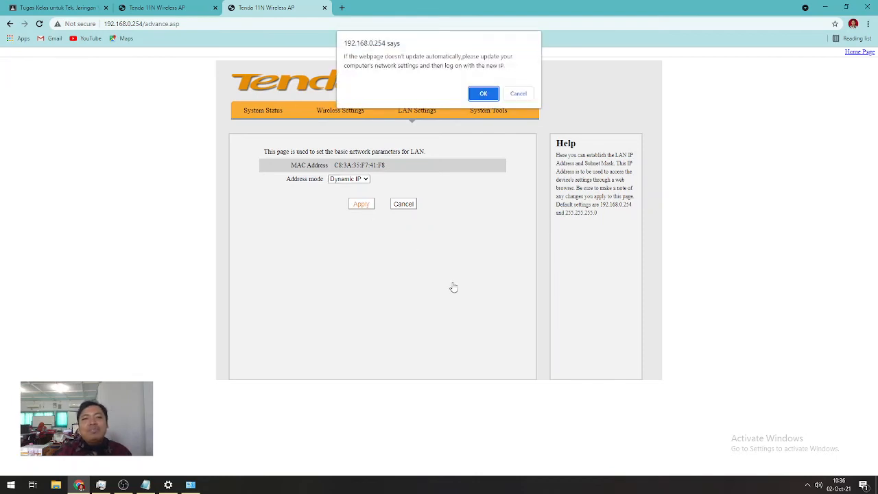
pyautogui.click(485, 94)
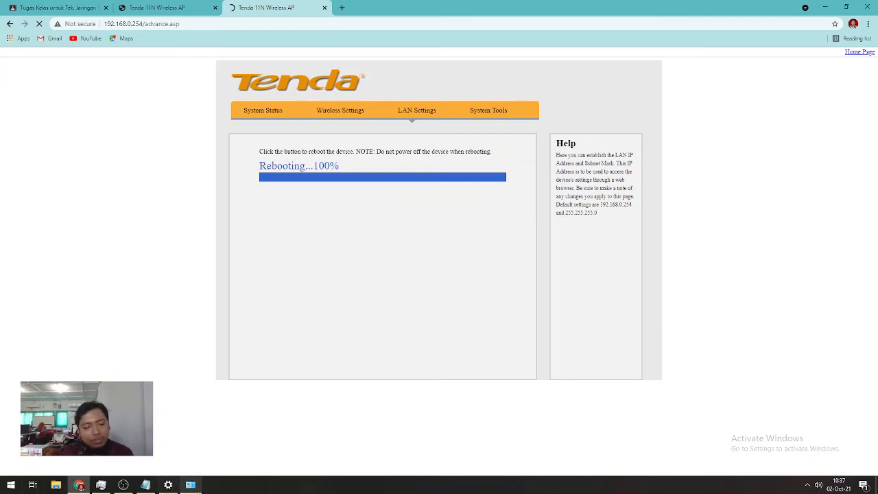
# Switch to OBS, enlarge the Kamera source over most of the canvas and shrink it back to a small picture.
pyautogui.moveTo(131, 489)
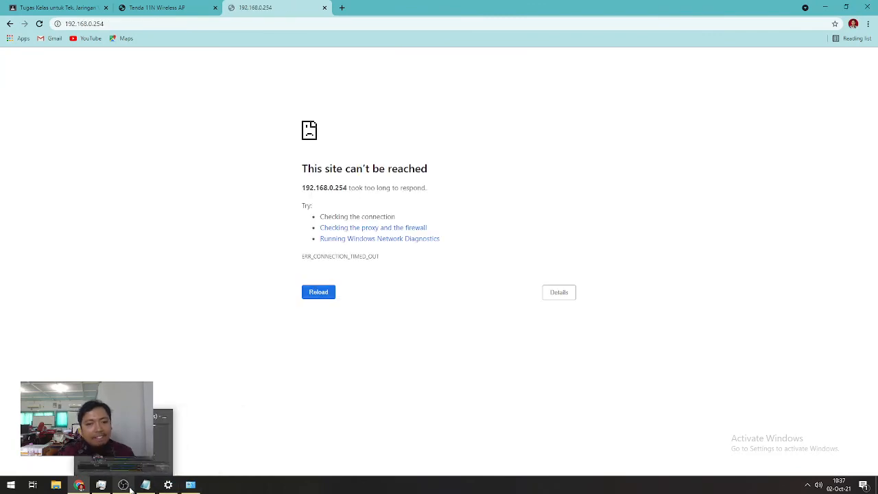
pyautogui.click(145, 439)
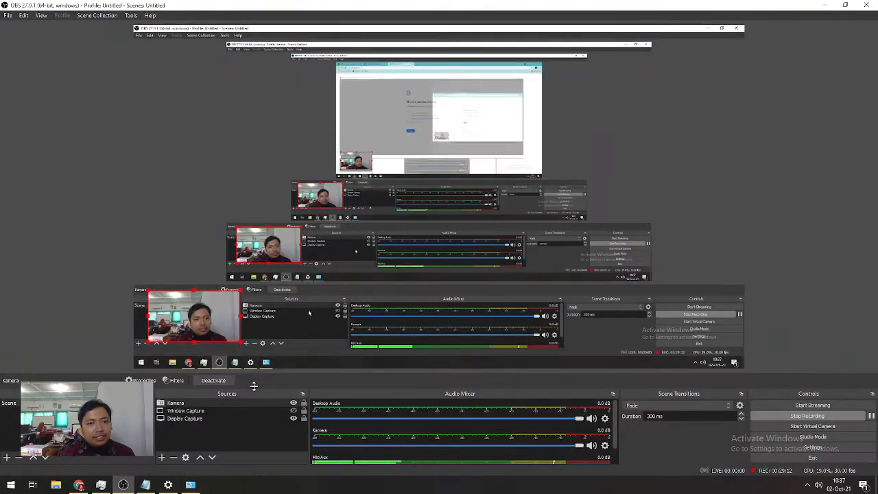
pyautogui.moveTo(240, 291); pyautogui.dragTo(563, 110)
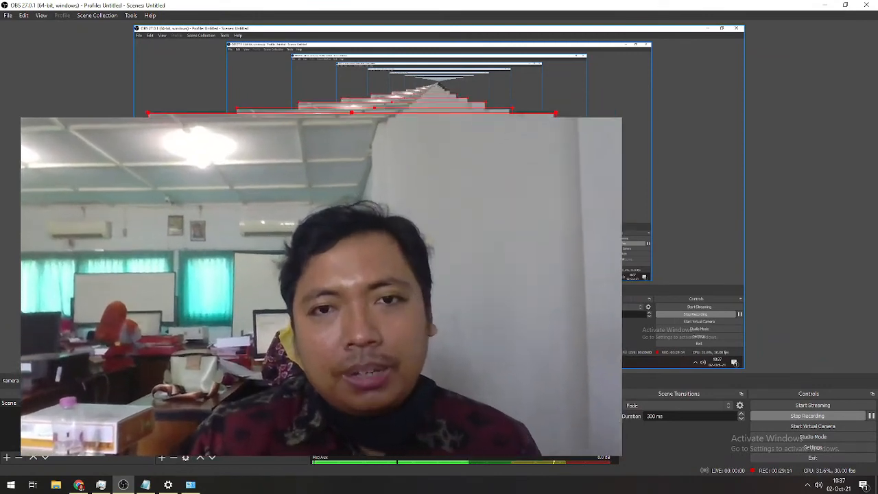
pyautogui.moveTo(622, 117); pyautogui.dragTo(787, 25)
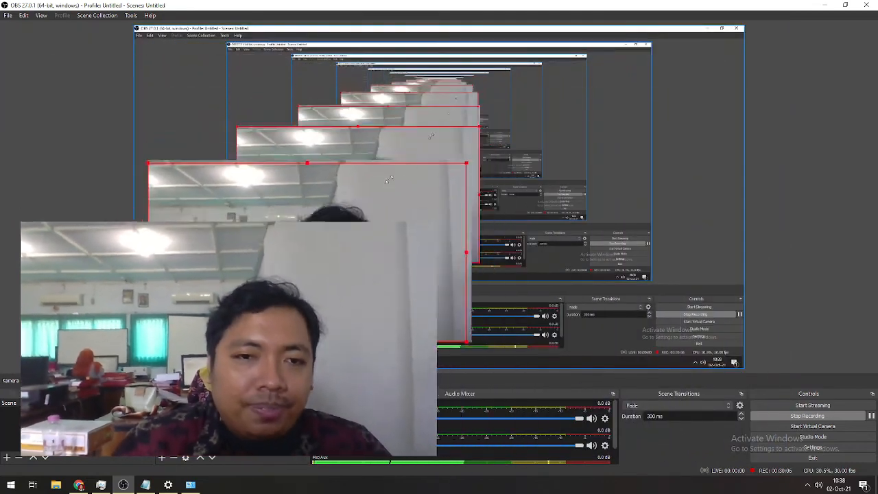
pyautogui.moveTo(389, 180); pyautogui.dragTo(200, 289)
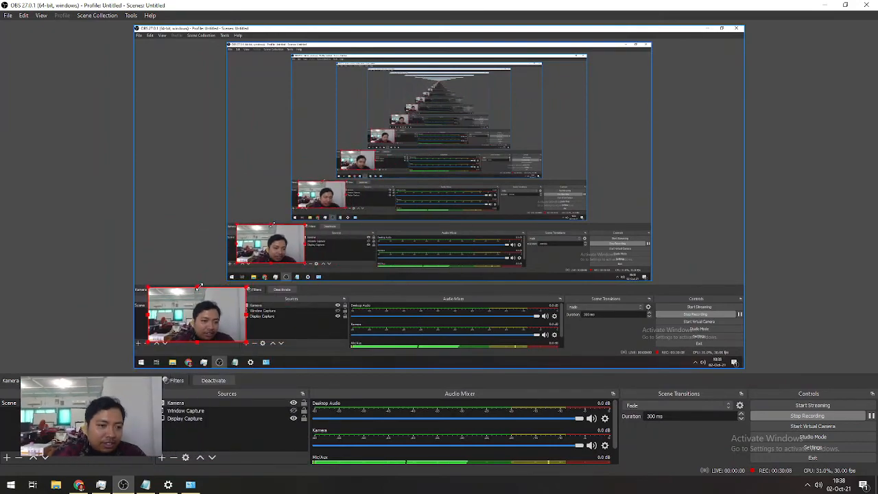
# Bring up the available wireless networks from the Network Connections window and start connecting to Wifi Setiabudhi.
pyautogui.click(168, 484)
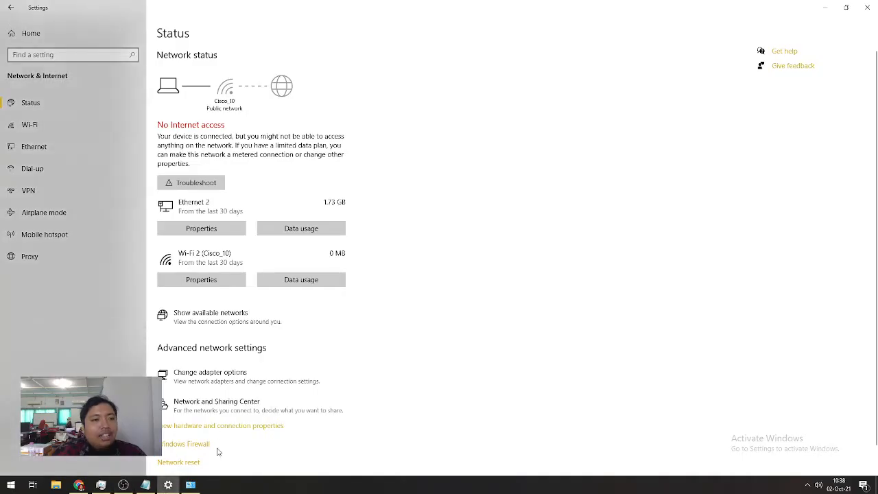
pyautogui.click(191, 485)
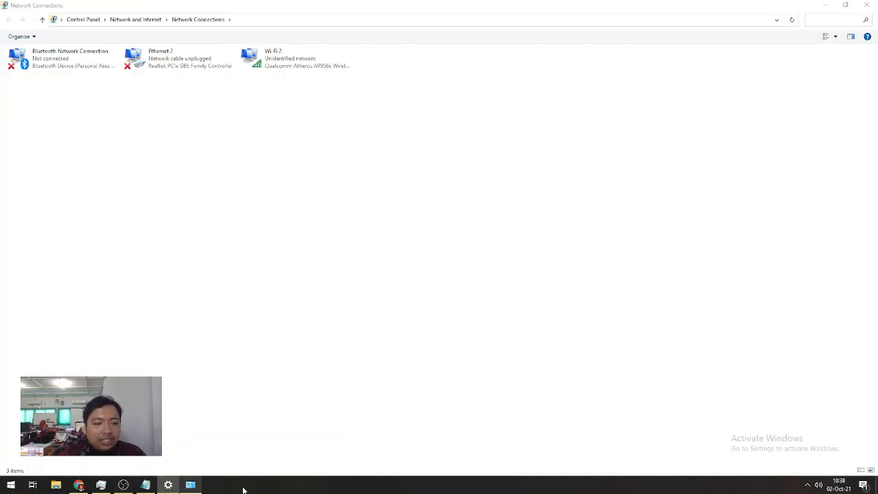
pyautogui.click(807, 485)
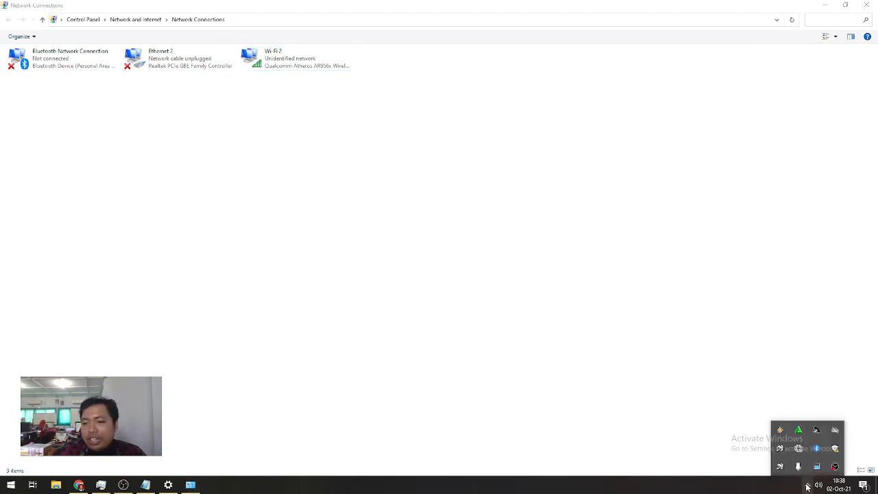
pyautogui.click(799, 450)
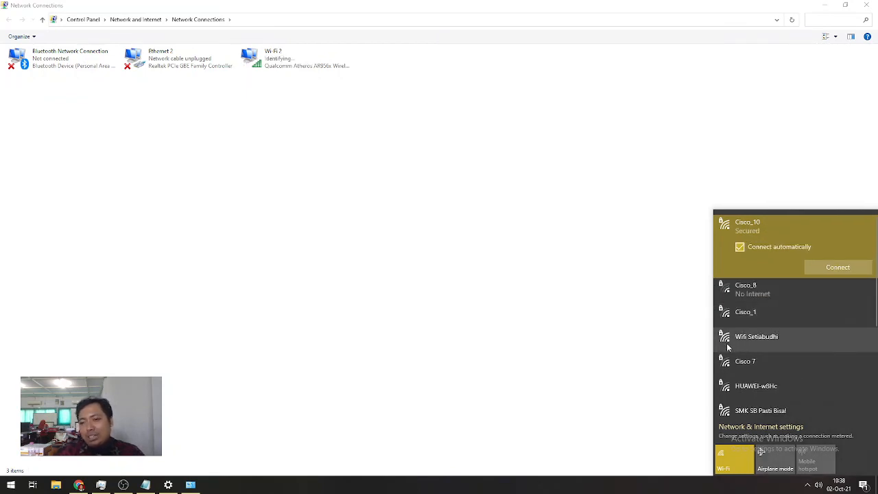
pyautogui.click(770, 339)
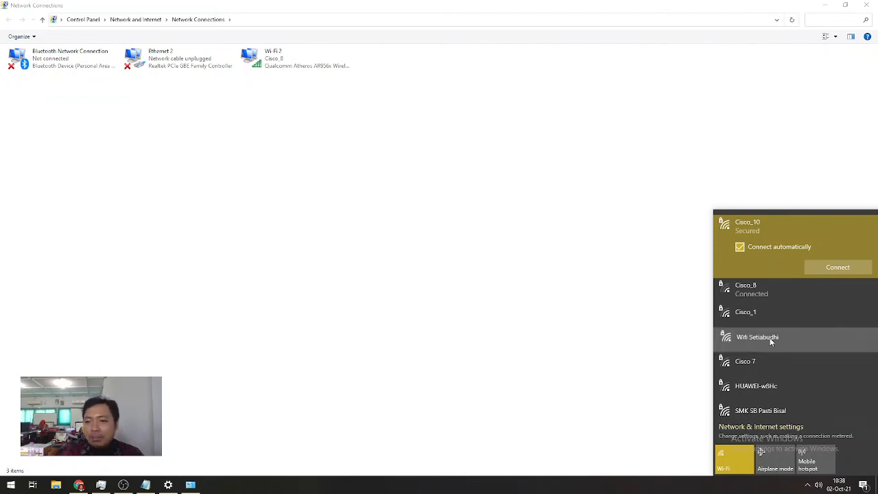
pyautogui.click(838, 343)
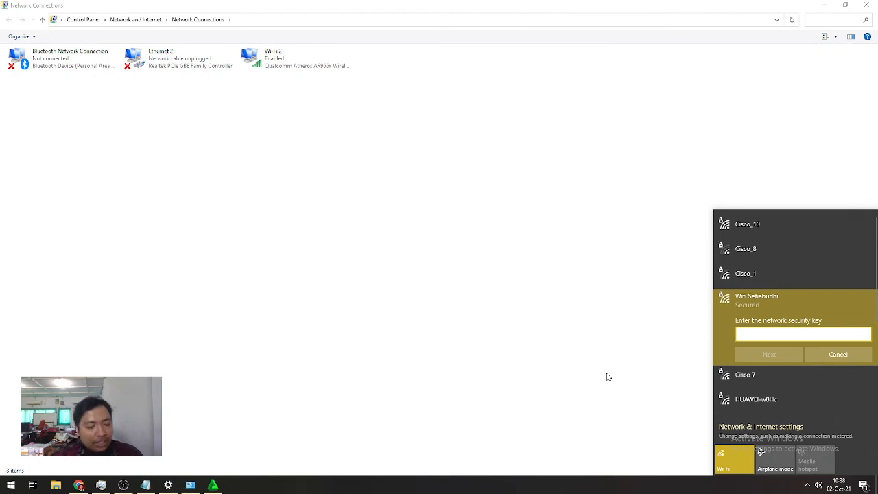
# Enter the network security key for Wifi Setiabudhi, correct it and reveal it to check the entry.
pyautogui.write('•••••••')
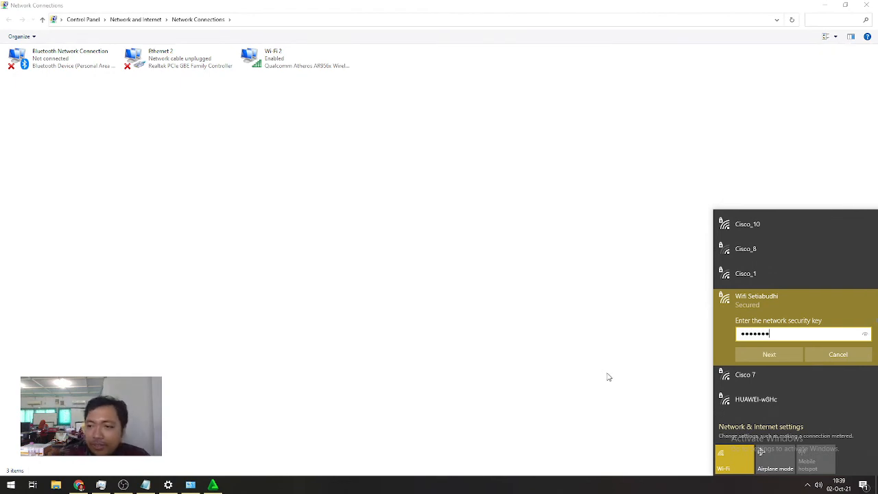
pyautogui.click(865, 334)
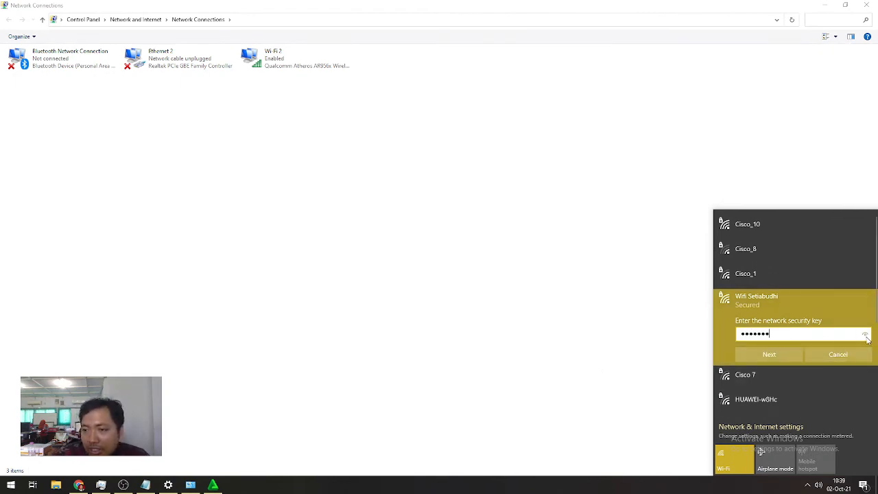
pyautogui.click(865, 336)
pyautogui.write('•••••••')
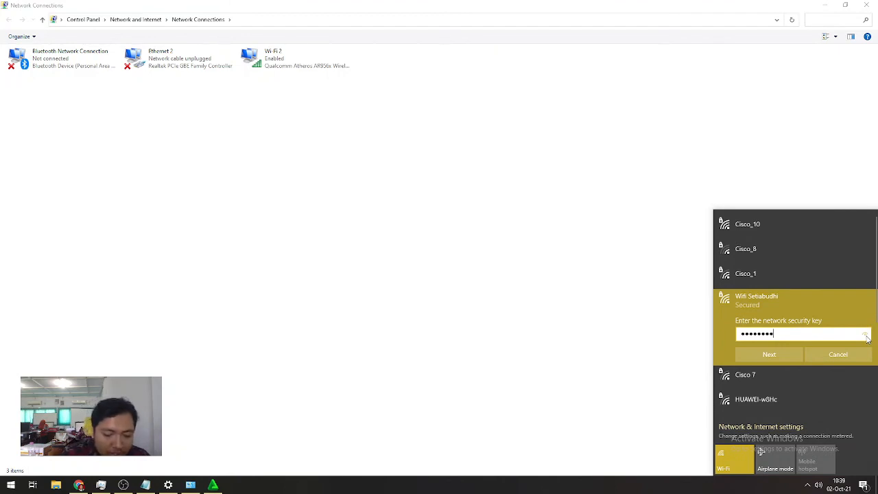
pyautogui.click(866, 335)
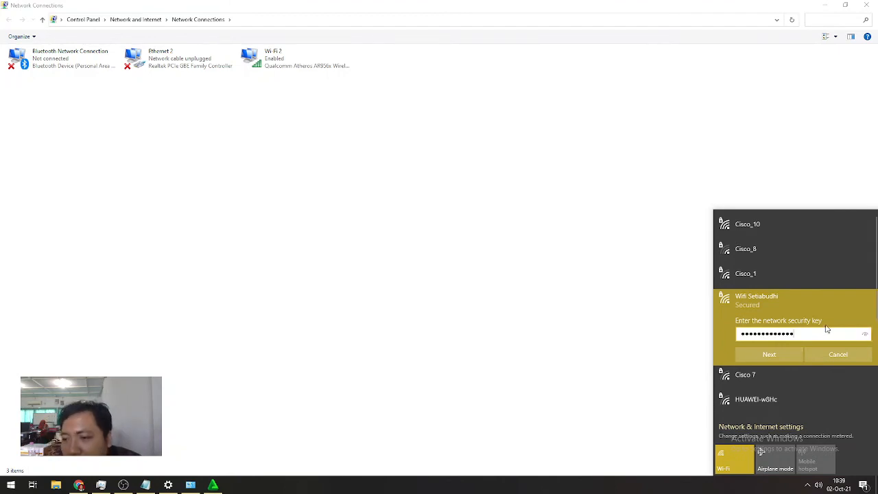
pyautogui.press('BackSpace')
pyautogui.press('BackSpace')
pyautogui.press('BackSpace')
pyautogui.press('BackSpace')
pyautogui.press('BackSpace')
pyautogui.press('BackSpace')
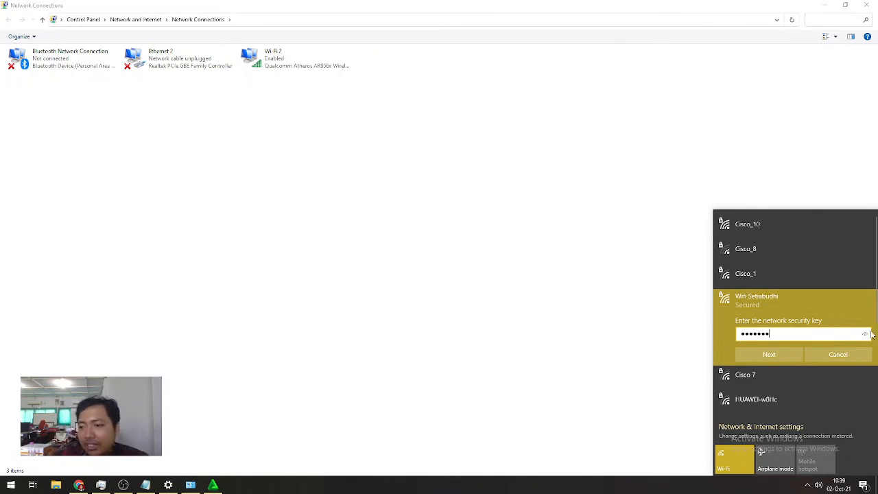
pyautogui.click(865, 336)
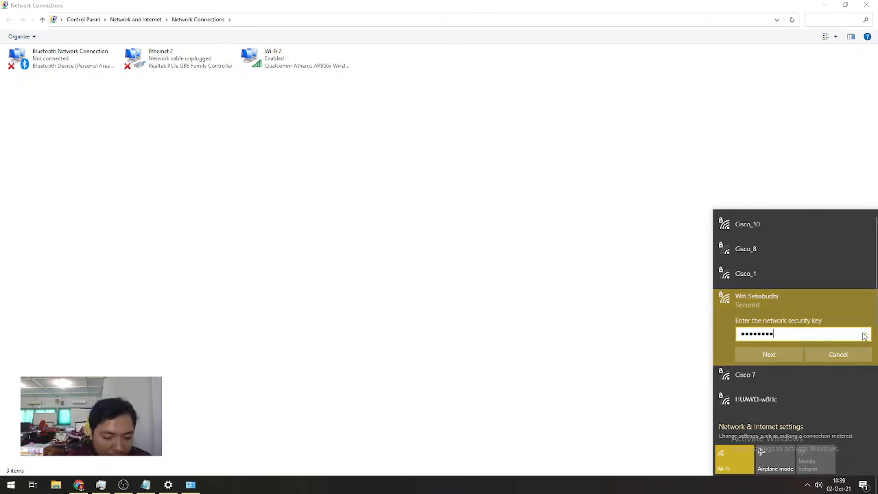
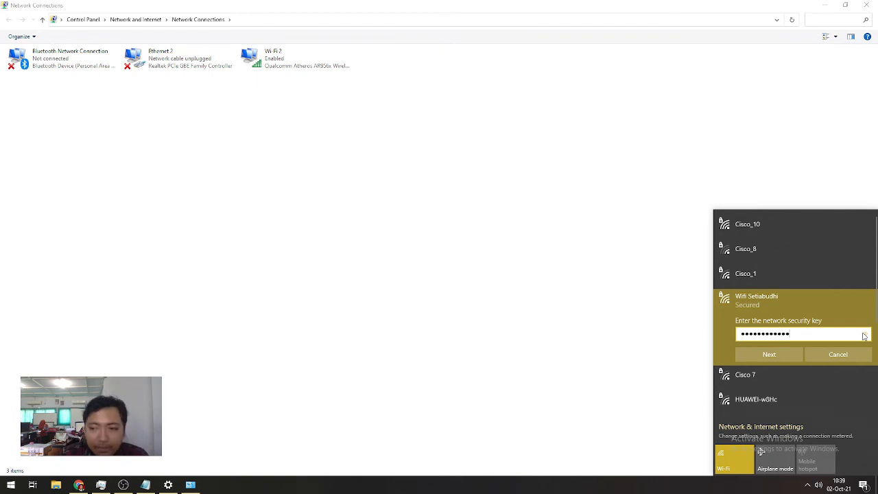
pyautogui.click(864, 335)
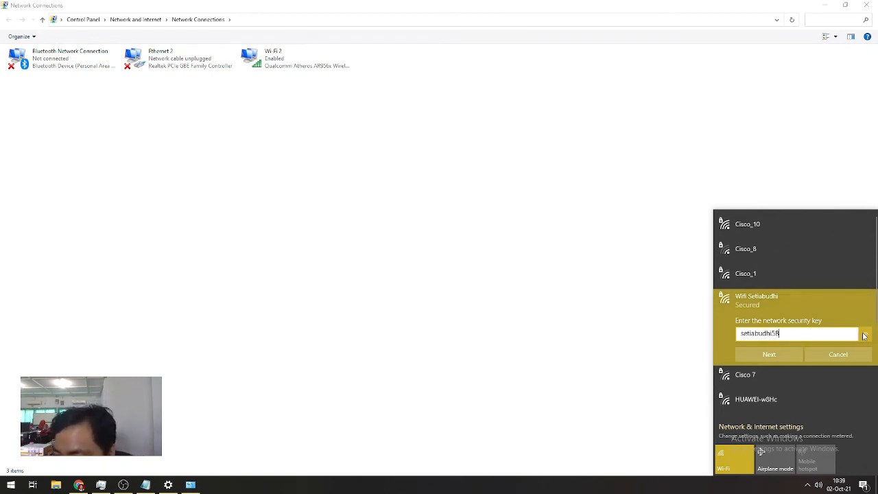
# Join Wifi Setiabudhi, allow the PC to be discoverable on that network and close the network list.
pyautogui.click(770, 354)
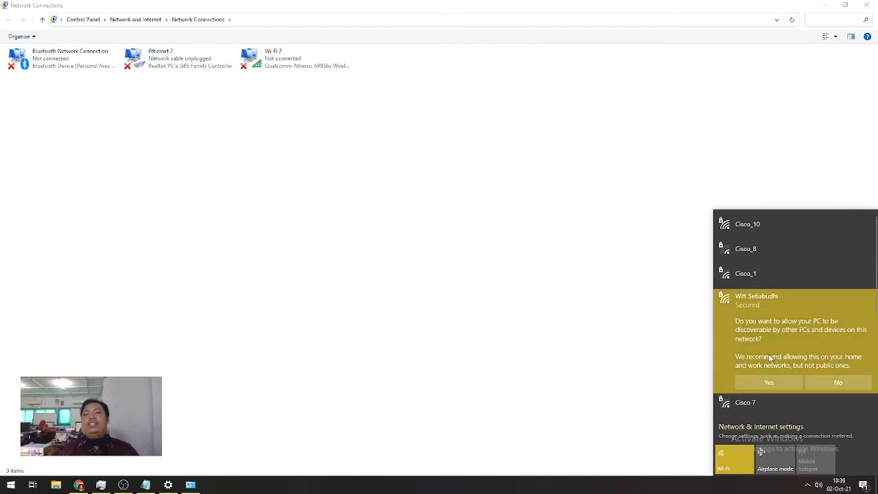
pyautogui.click(775, 382)
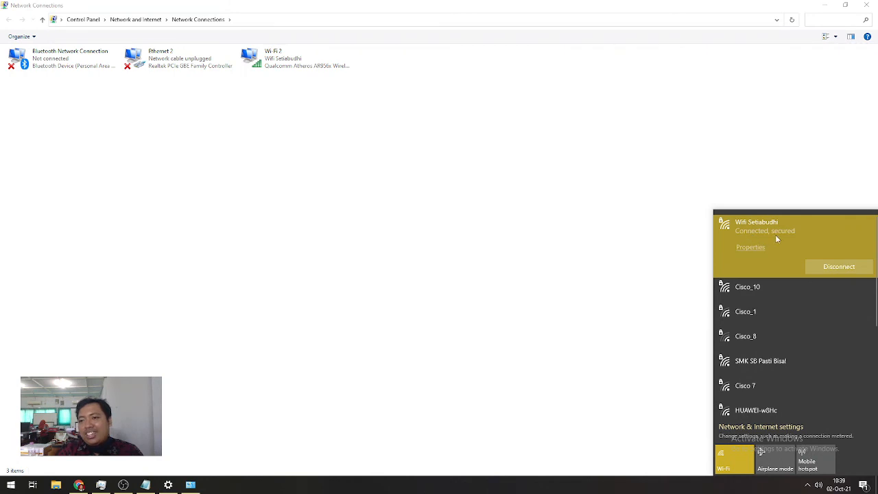
pyautogui.click(410, 197)
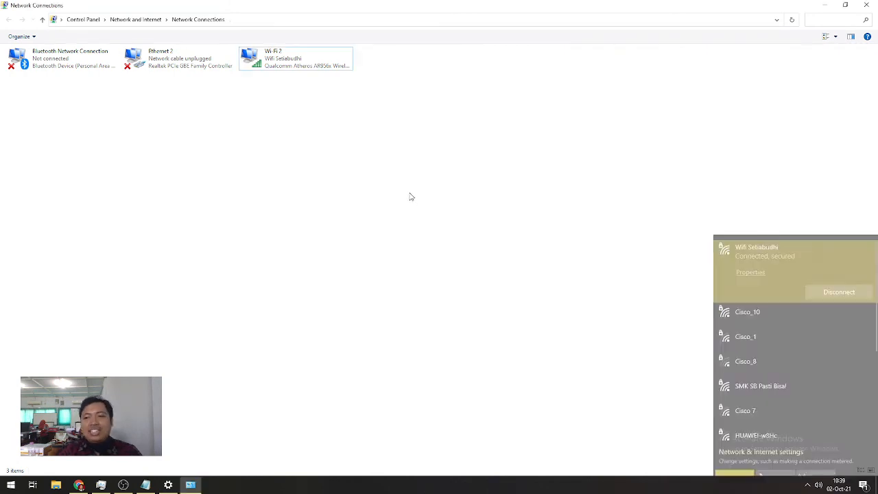
# Switch to Chrome and open the Google home page in a new tab to test internet access.
pyautogui.click(80, 485)
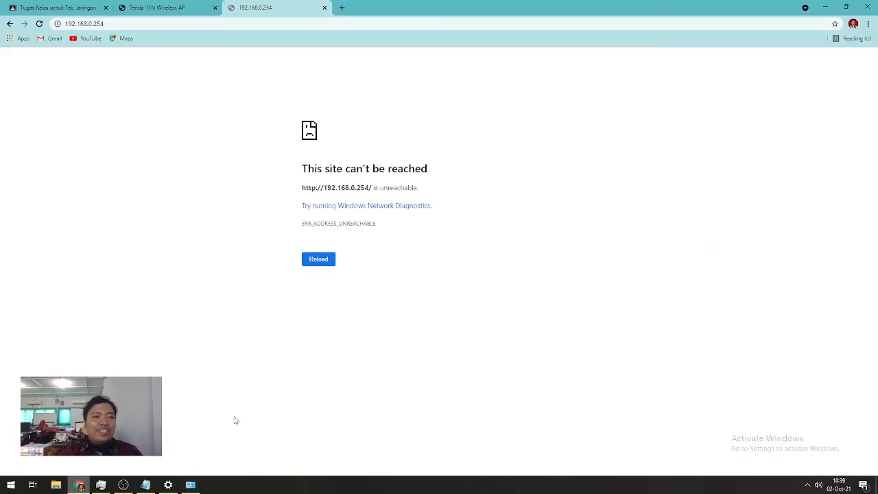
pyautogui.click(341, 8)
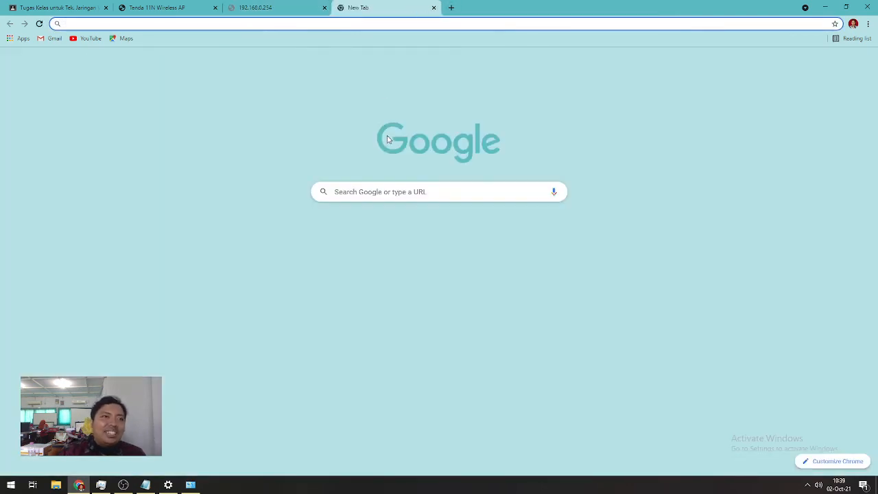
pyautogui.write('google.com/?hl=id')
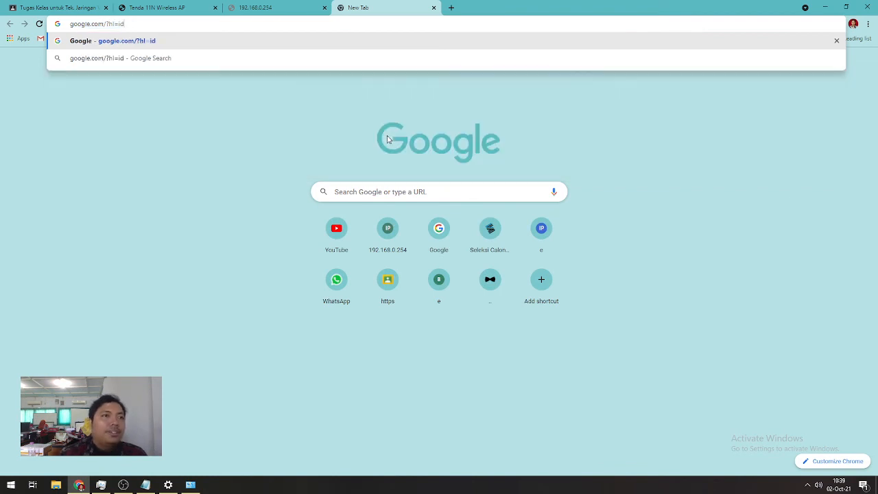
pyautogui.press('Return')
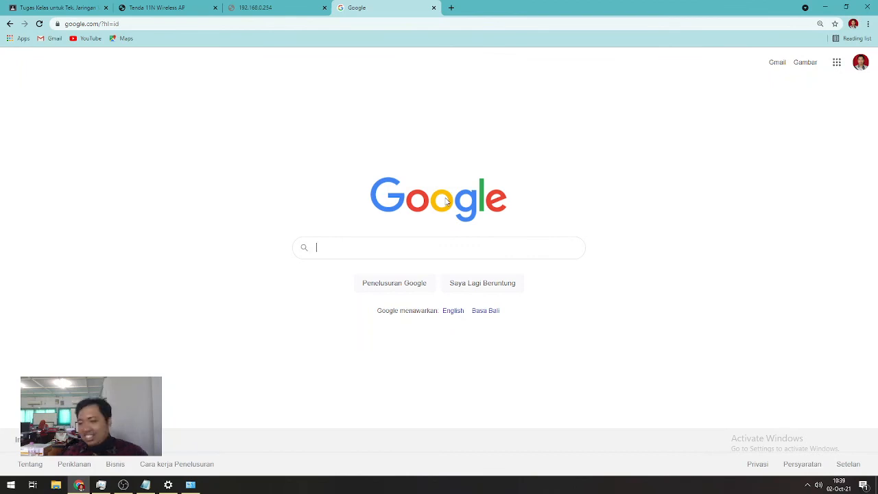
# Load YouTube in the 192.168.0.254 tab as a second connection test and return to the Google tab.
pyautogui.click(305, 6)
pyautogui.click(296, 24)
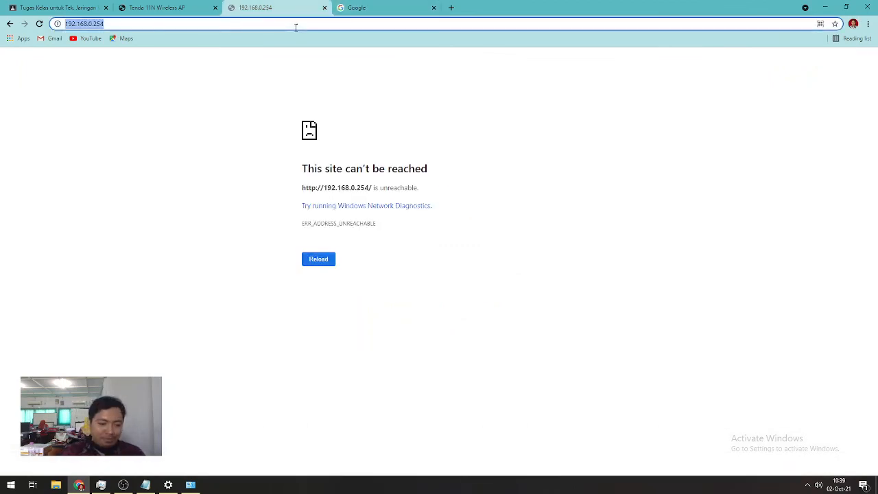
pyautogui.write('youtube')
pyautogui.press('Return')
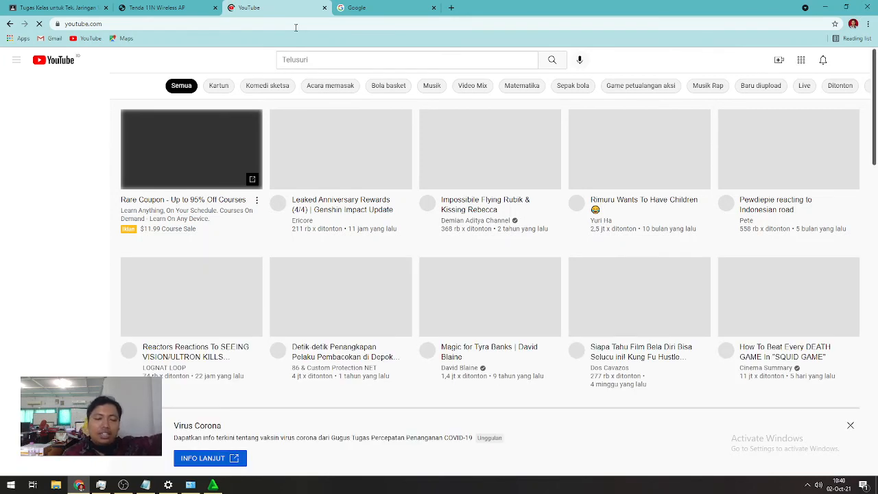
pyautogui.click(386, 5)
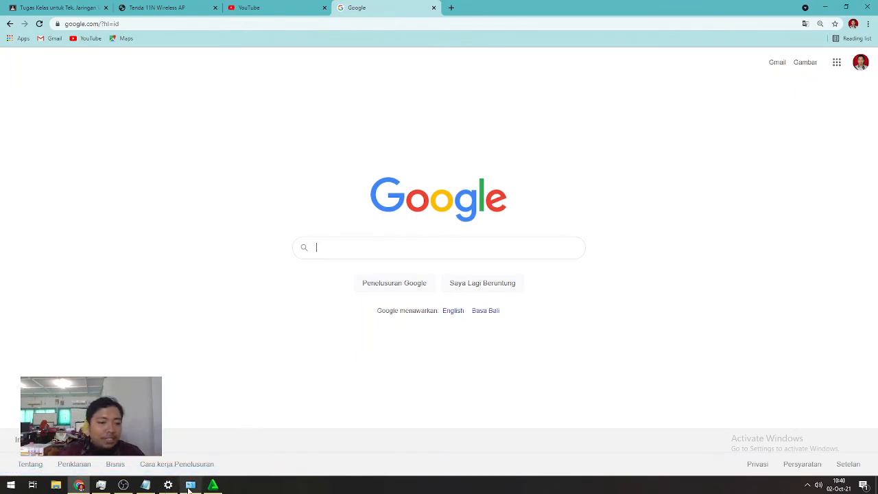
# Switch to OBS and make the Window Capture source visible in the scene.
pyautogui.moveTo(124, 485)
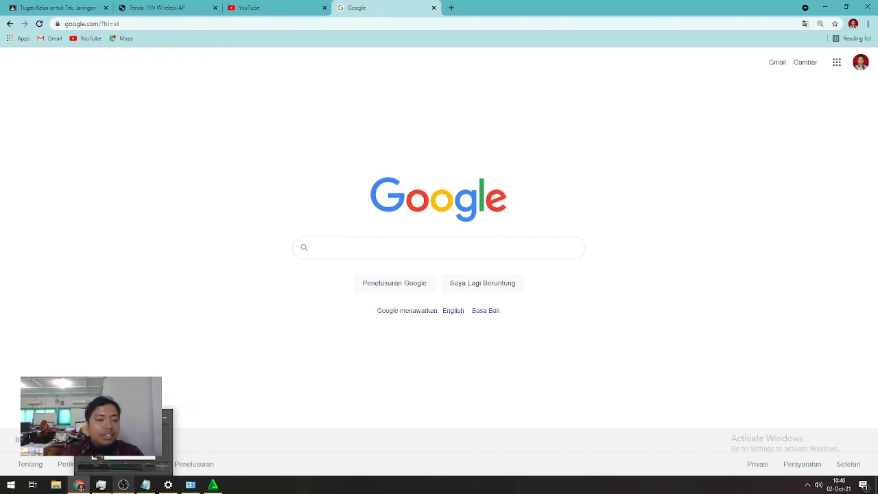
pyautogui.click(123, 485)
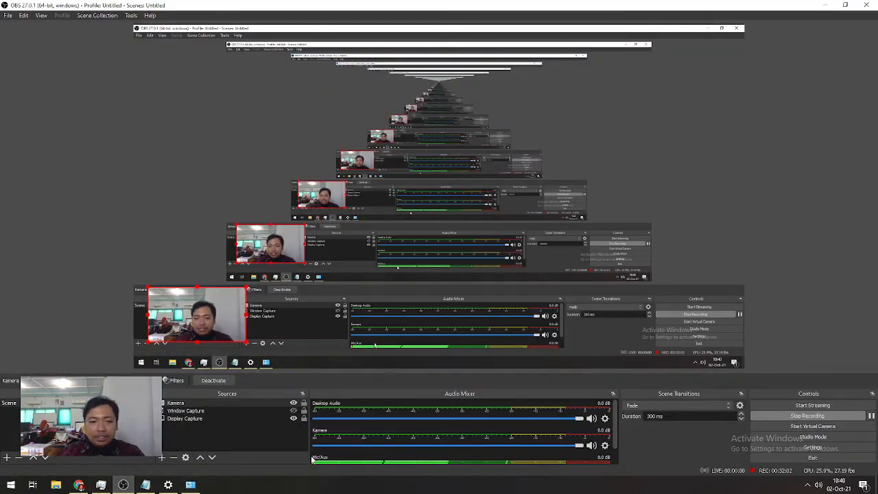
pyautogui.click(192, 411)
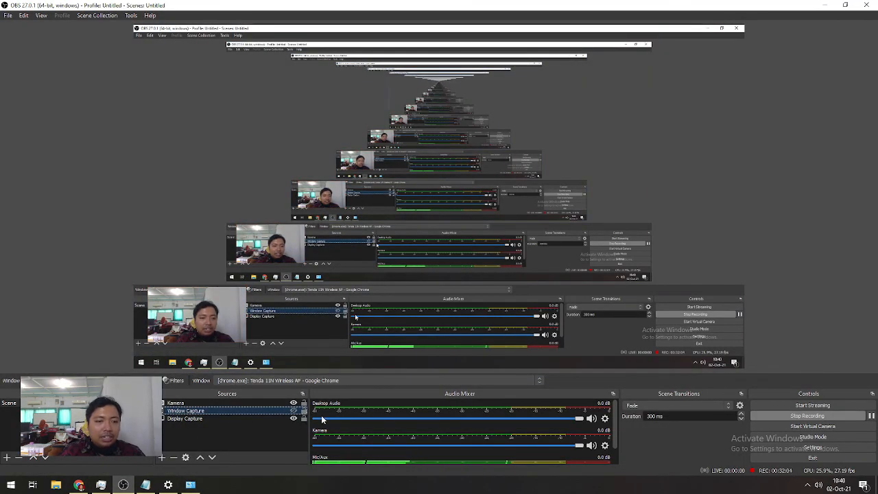
pyautogui.click(294, 411)
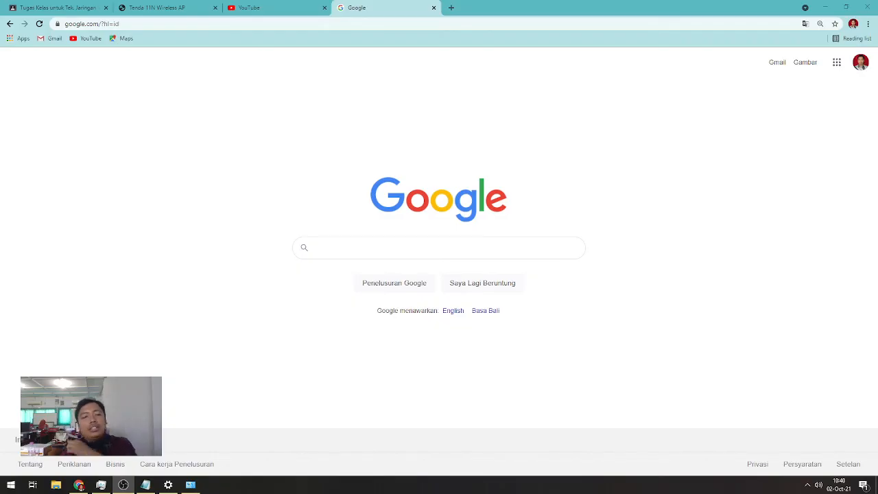